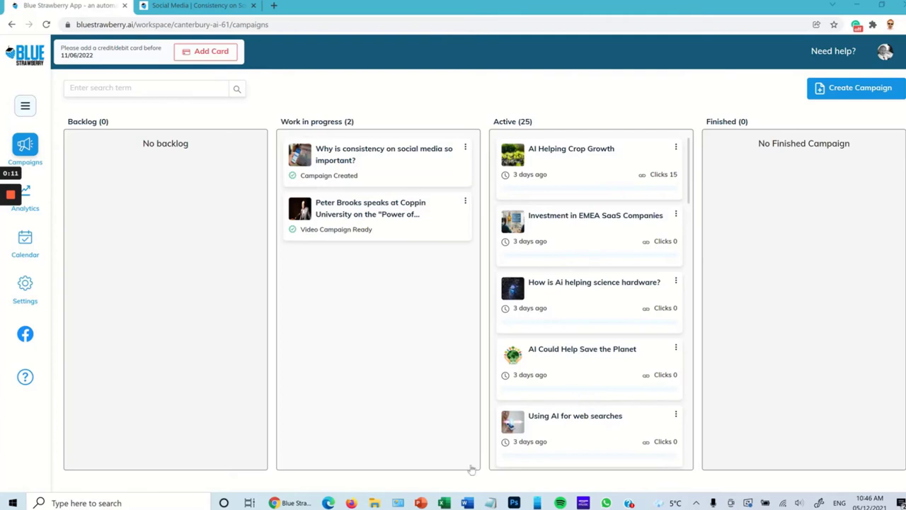
Copy the web address of the article "Why is consistency on social media so important?" and return to the campaign board
{"action": "left_click", "coordinate": [191, 7]}
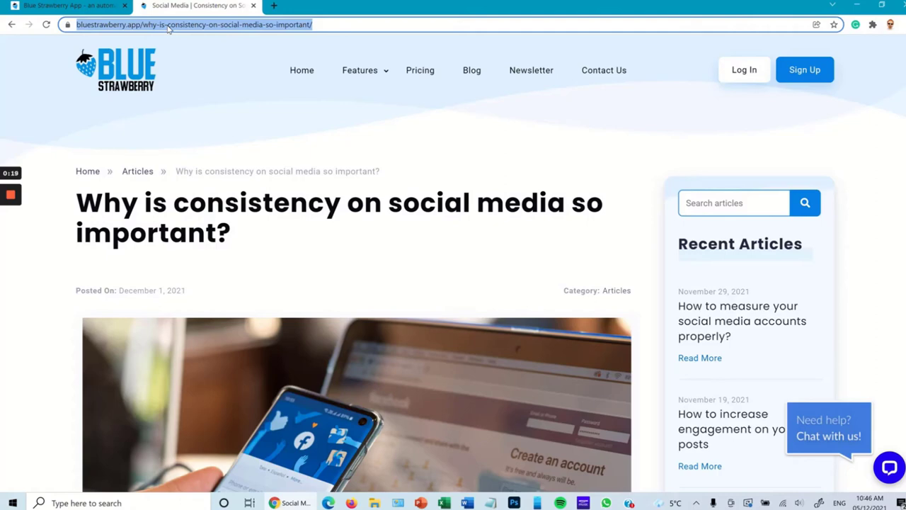
{"action": "right_click", "coordinate": [168, 28]}
{"action": "left_click", "coordinate": [178, 100]}
{"action": "left_click", "coordinate": [88, 7]}
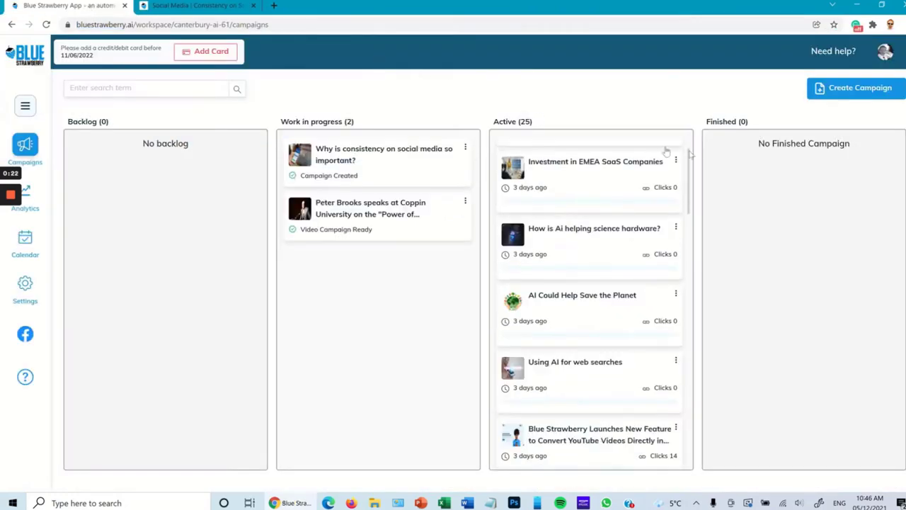
{"action": "left_click", "coordinate": [843, 94]}
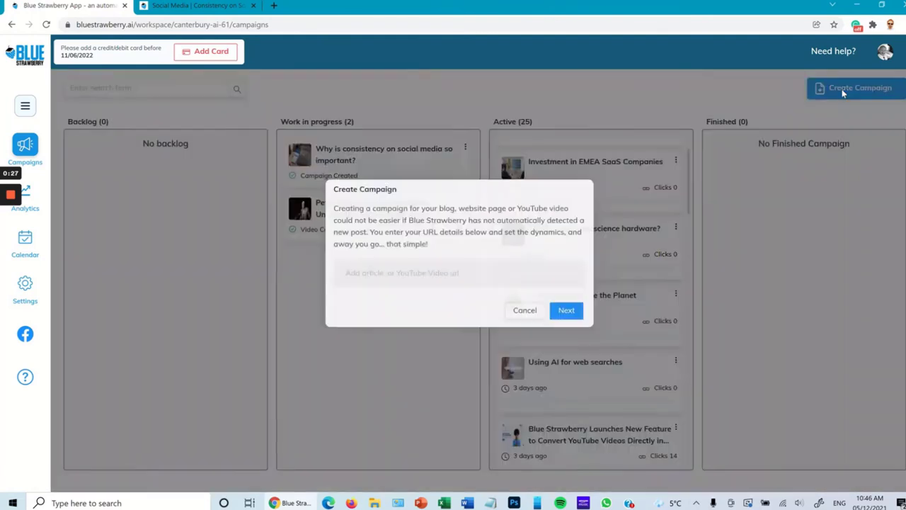
{"action": "left_click", "coordinate": [459, 283]}
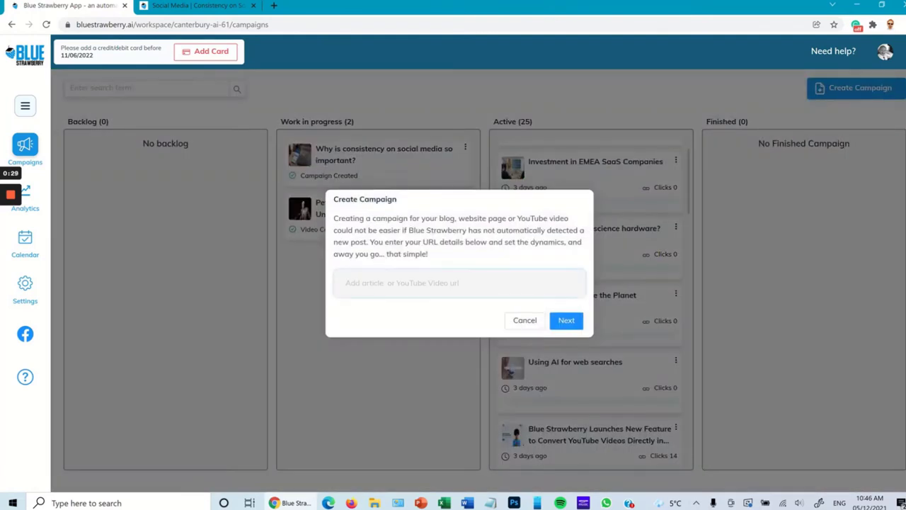
{"action": "key", "text": "ctrl+v"}
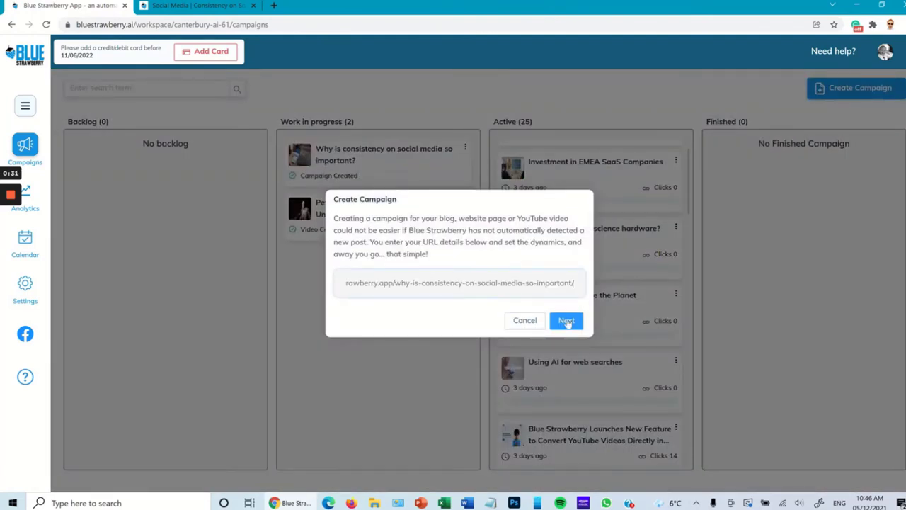
{"action": "left_click", "coordinate": [530, 320]}
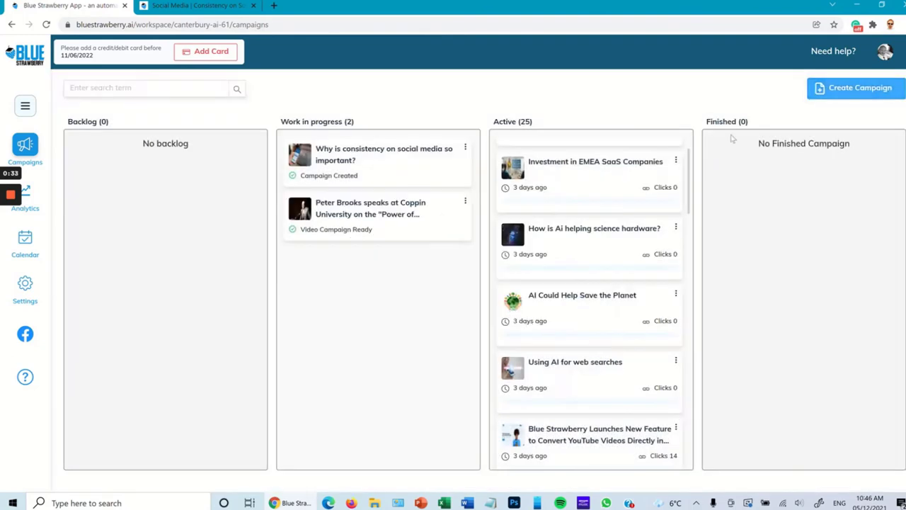
Start a new campaign from the copied article URL and proceed to its settings
{"action": "left_click", "coordinate": [837, 93]}
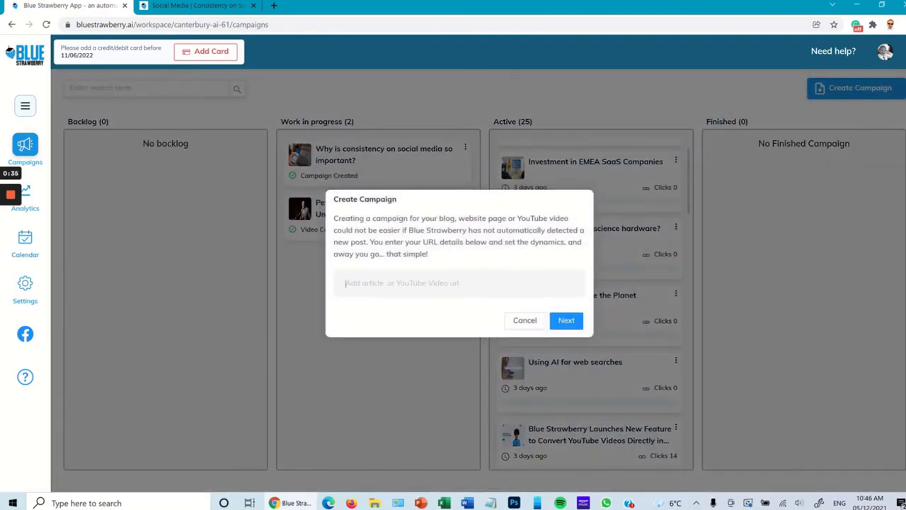
{"action": "key", "text": "ctrl+v"}
{"action": "left_click", "coordinate": [566, 321]}
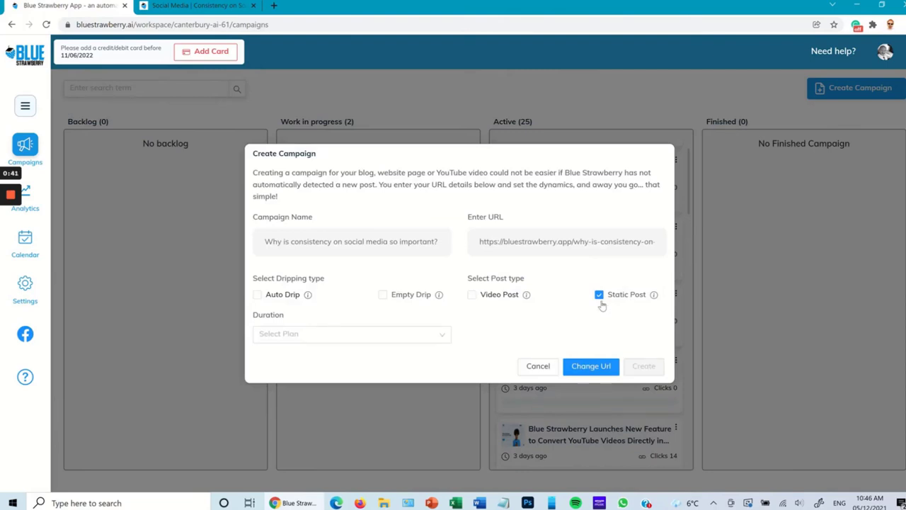
Create the campaign as an Auto Drip static post with the 12 Month Success duration
{"action": "left_click", "coordinate": [257, 295]}
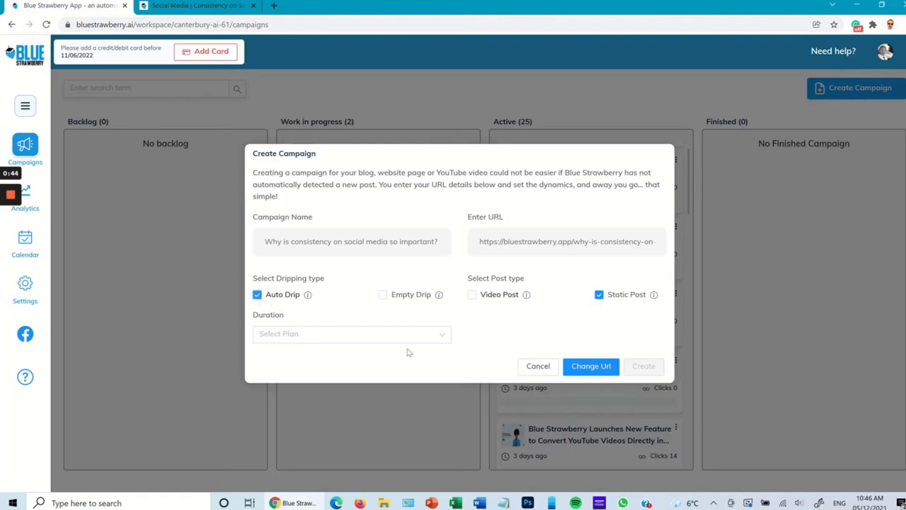
{"action": "left_click", "coordinate": [444, 341]}
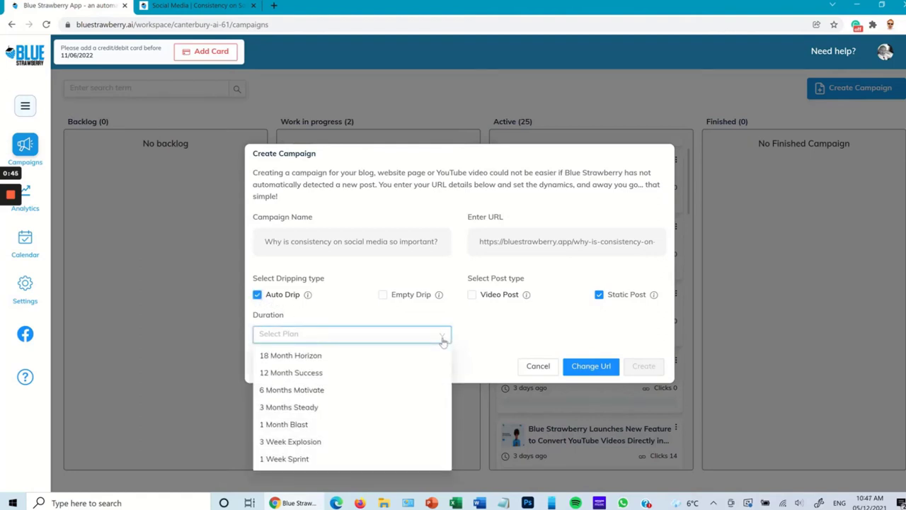
{"action": "left_click", "coordinate": [349, 373]}
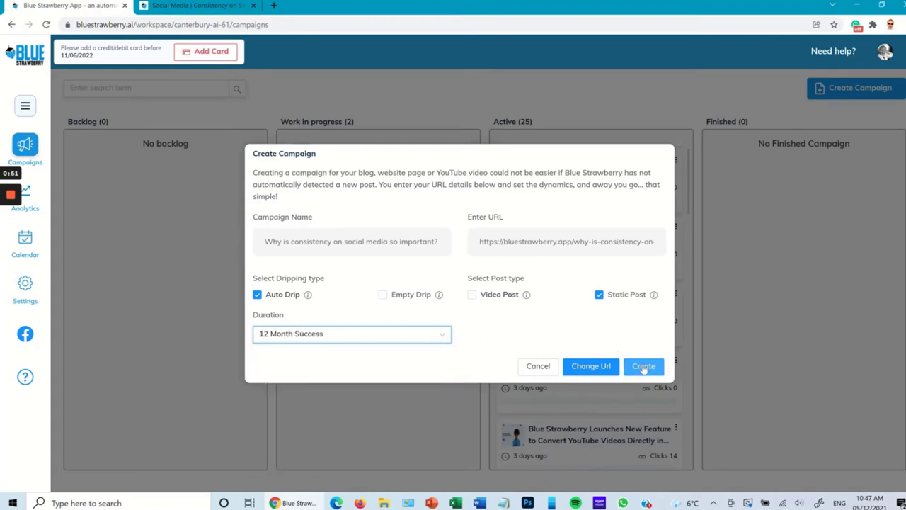
{"action": "left_click", "coordinate": [644, 366]}
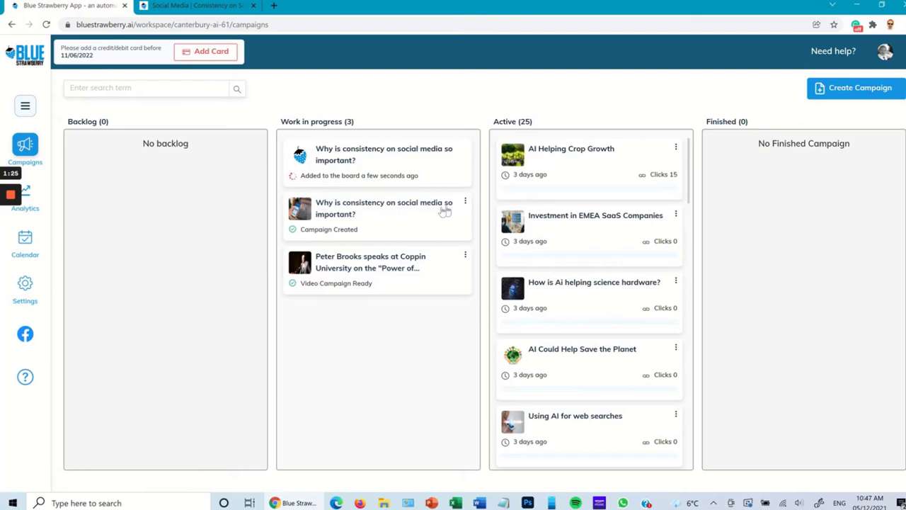
In the already generated campaign "Why is consistency on social media so important?", replace the hashtag #Each with #Socialmedia
{"action": "left_click", "coordinate": [406, 207]}
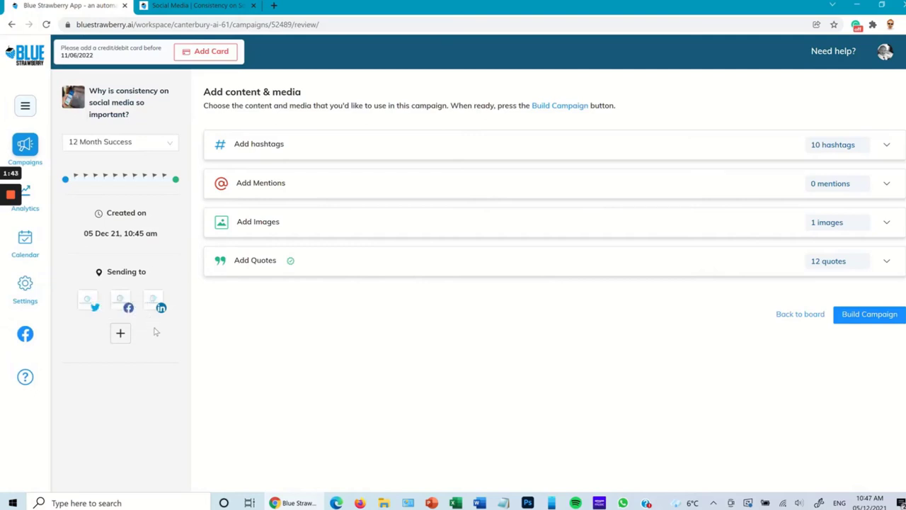
{"action": "mouse_move", "coordinate": [88, 303]}
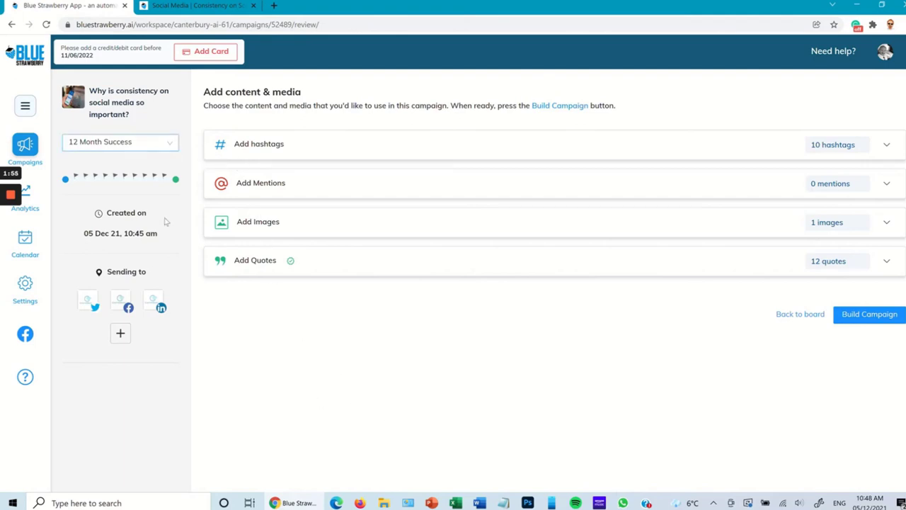
{"action": "left_click", "coordinate": [379, 151]}
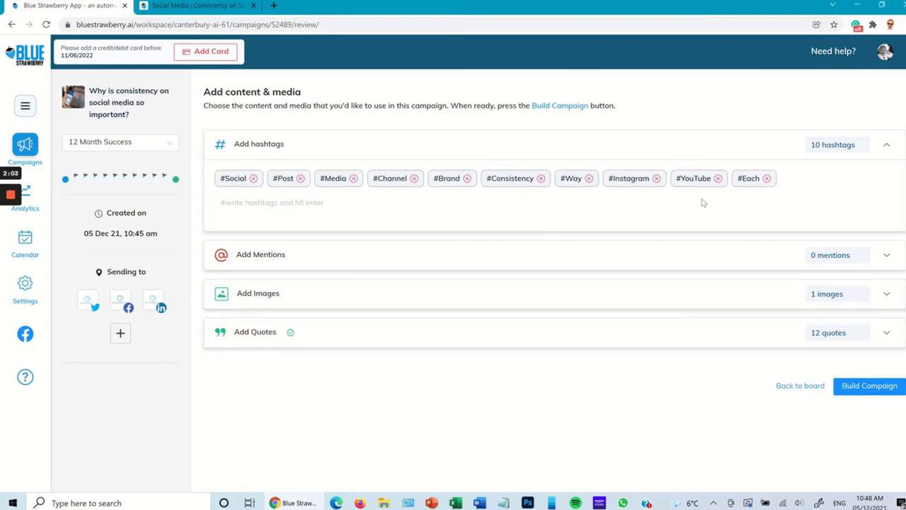
{"action": "left_click", "coordinate": [767, 179]}
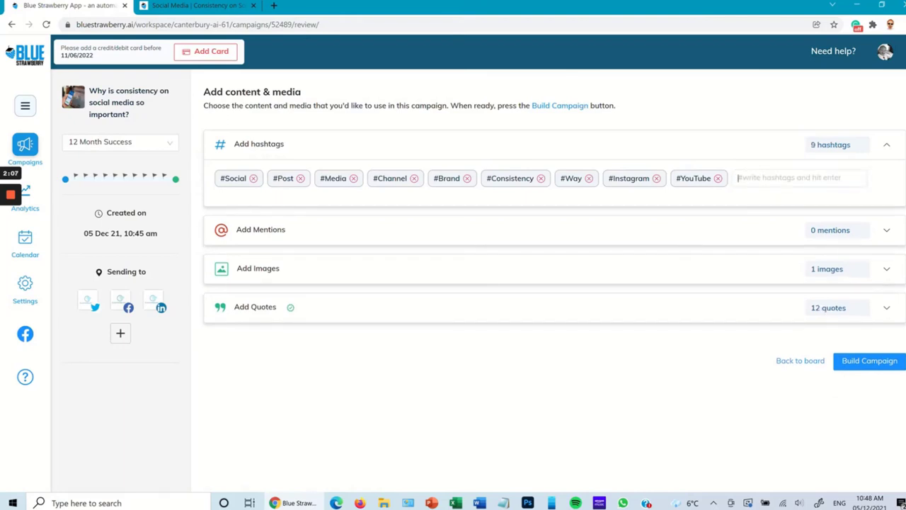
{"action": "type", "text": "socialmedia"}
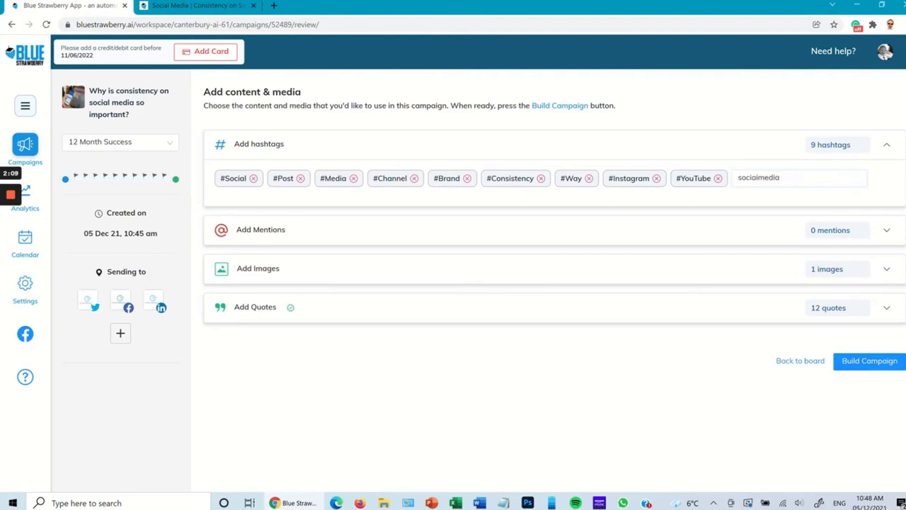
{"action": "key", "text": "Return"}
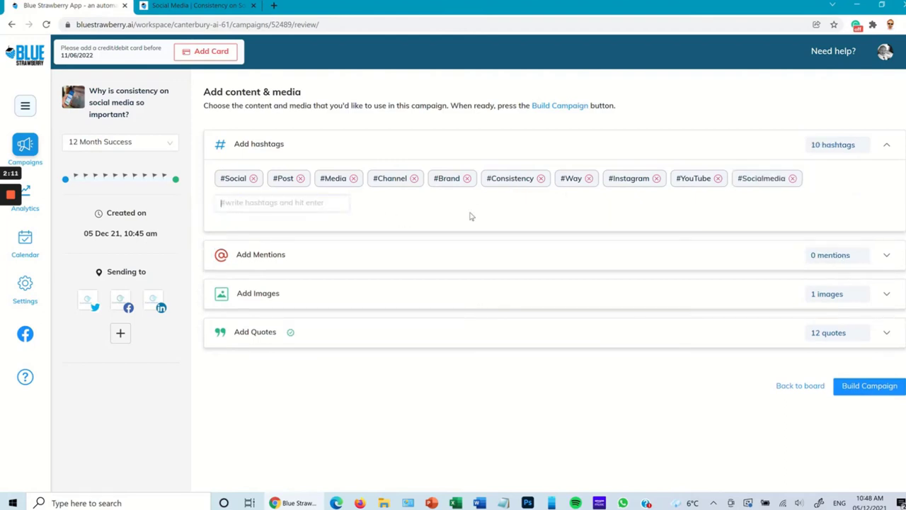
Look through the campaign's mentions and images, briefly opening the editor for the article's picture
{"action": "left_click", "coordinate": [450, 258]}
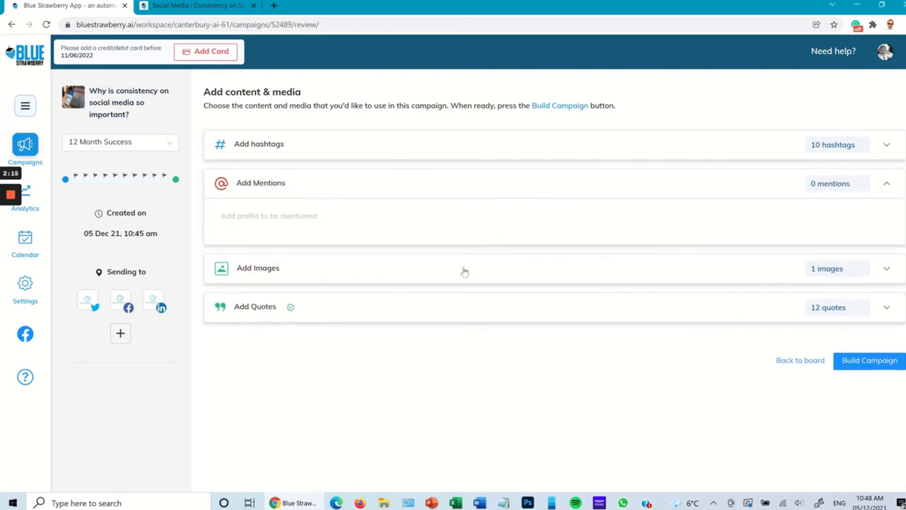
{"action": "left_click", "coordinate": [463, 272]}
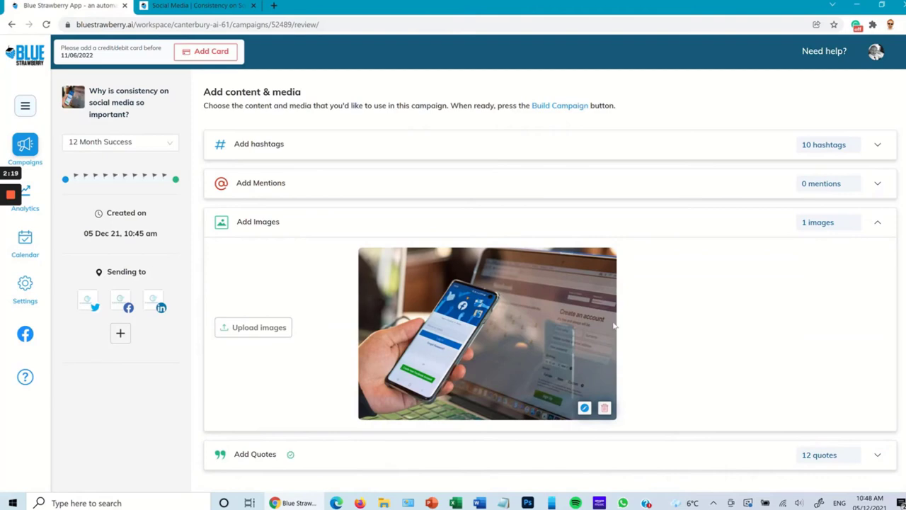
{"action": "left_click", "coordinate": [584, 409]}
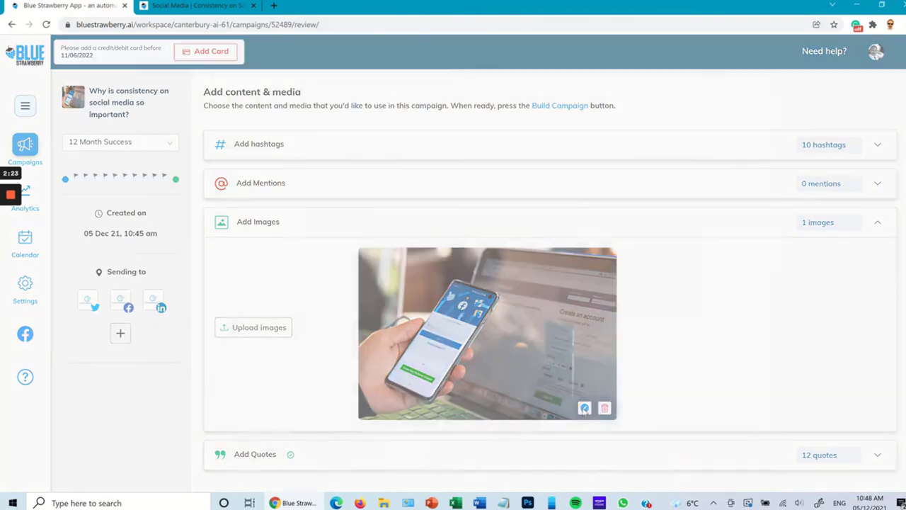
{"action": "left_click", "coordinate": [762, 71]}
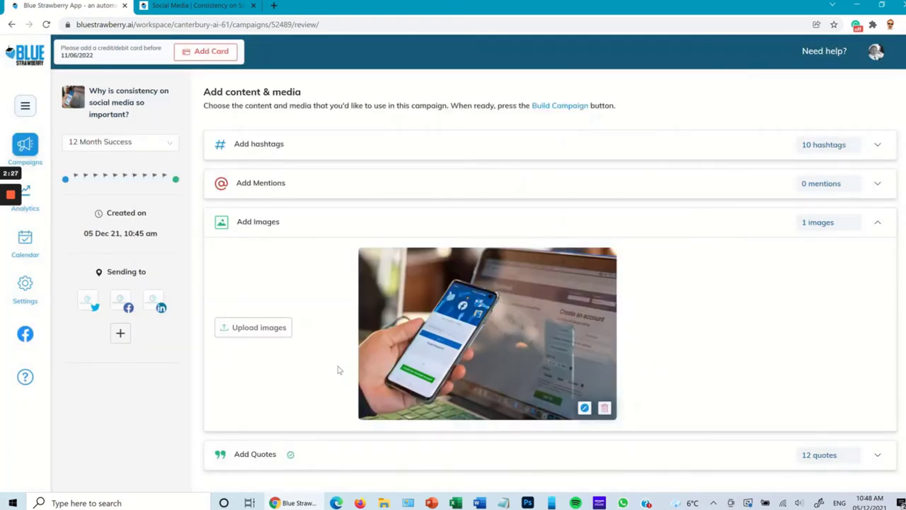
Upload "AI can help bloggers .jpg" from the Desktop as an additional campaign image
{"action": "left_click", "coordinate": [258, 330]}
{"action": "left_click", "coordinate": [582, 82]}
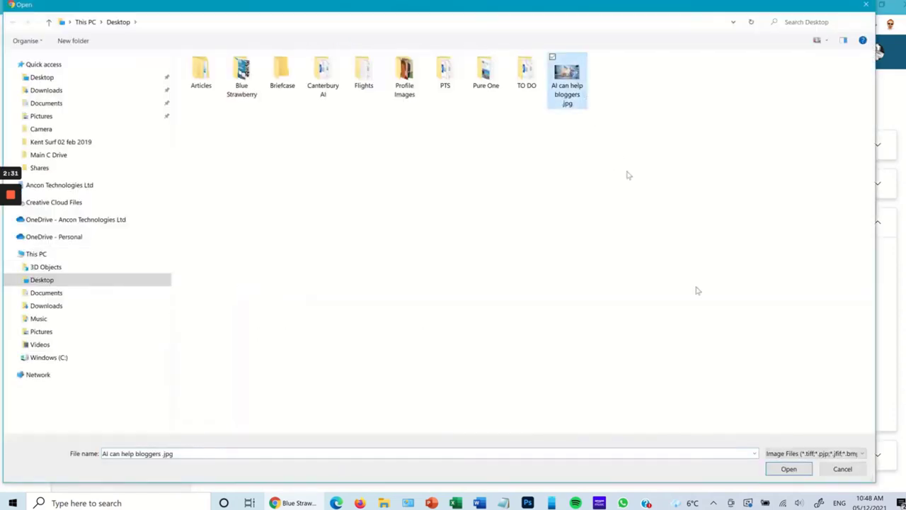
{"action": "left_click", "coordinate": [789, 469]}
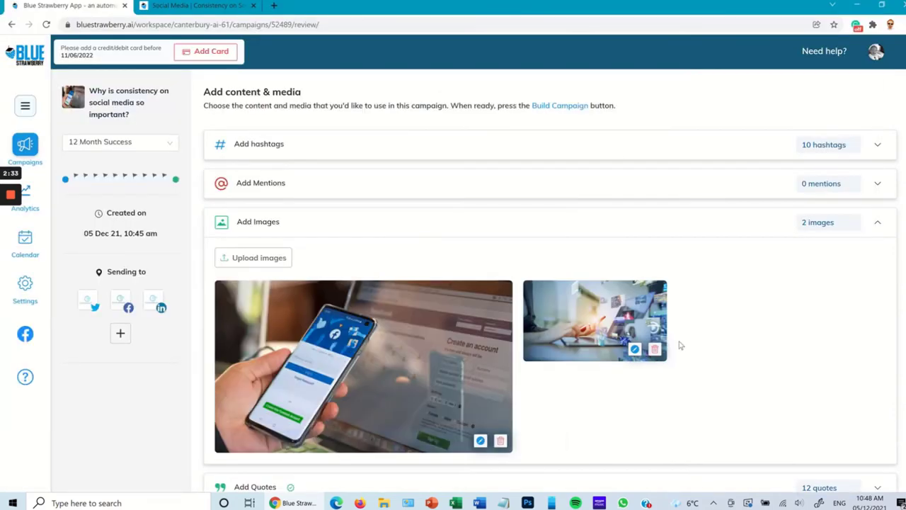
{"action": "scroll", "coordinate": [730, 336], "scroll_direction": "down", "scroll_amount": 2}
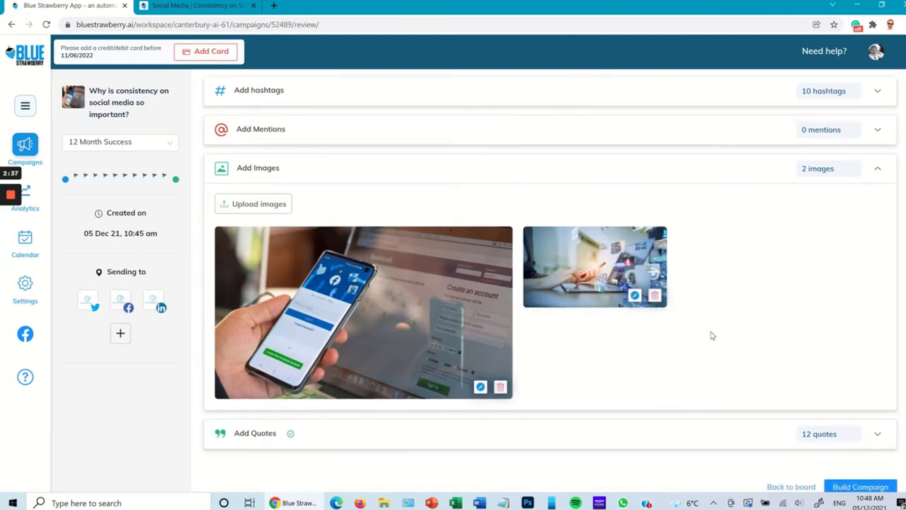
Look over the source article's picture and text on its web page, and return to the campaign's content page
{"action": "left_click", "coordinate": [198, 6]}
{"action": "scroll", "coordinate": [376, 243], "scroll_direction": "down", "scroll_amount": 5}
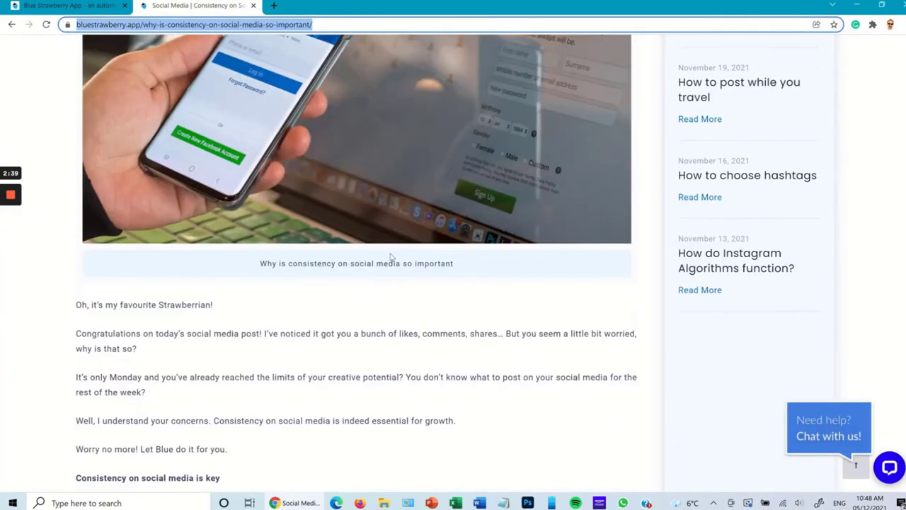
{"action": "scroll", "coordinate": [392, 257], "scroll_direction": "down", "scroll_amount": 4}
{"action": "scroll", "coordinate": [393, 257], "scroll_direction": "up", "scroll_amount": 8}
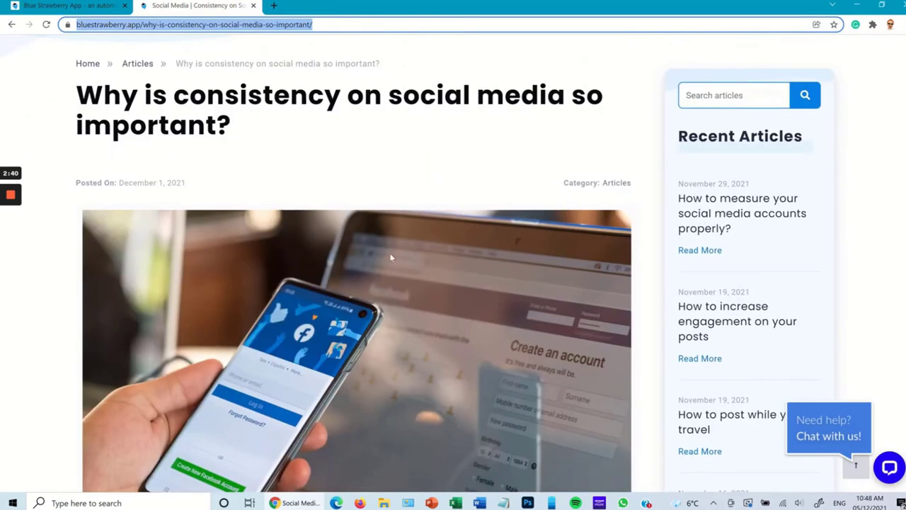
{"action": "left_click", "coordinate": [69, 6]}
{"action": "scroll", "coordinate": [630, 309], "scroll_direction": "down", "scroll_amount": 1}
{"action": "scroll", "coordinate": [571, 367], "scroll_direction": "up", "scroll_amount": 2}
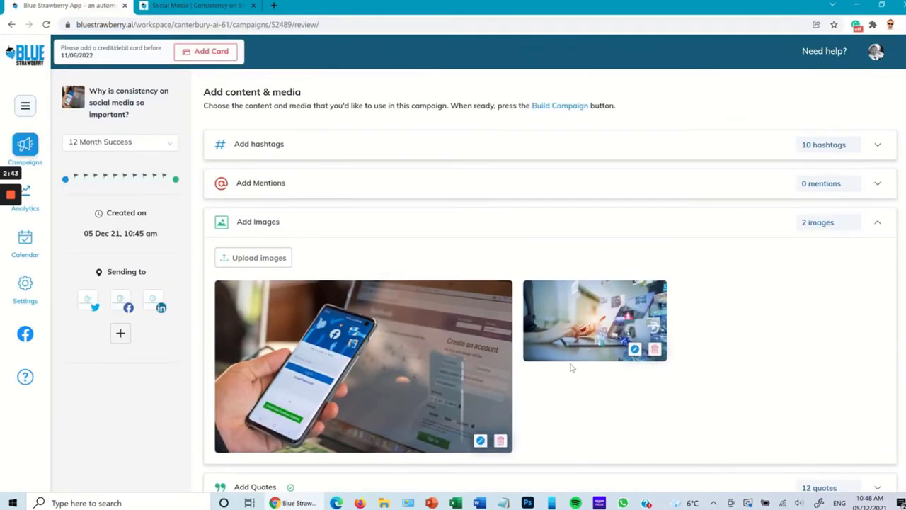
Examine the campaign's list of selected and unselected quotes, and view the first quote in its edit box without changing it
{"action": "scroll", "coordinate": [591, 360], "scroll_direction": "down", "scroll_amount": 3}
{"action": "left_click", "coordinate": [586, 405]}
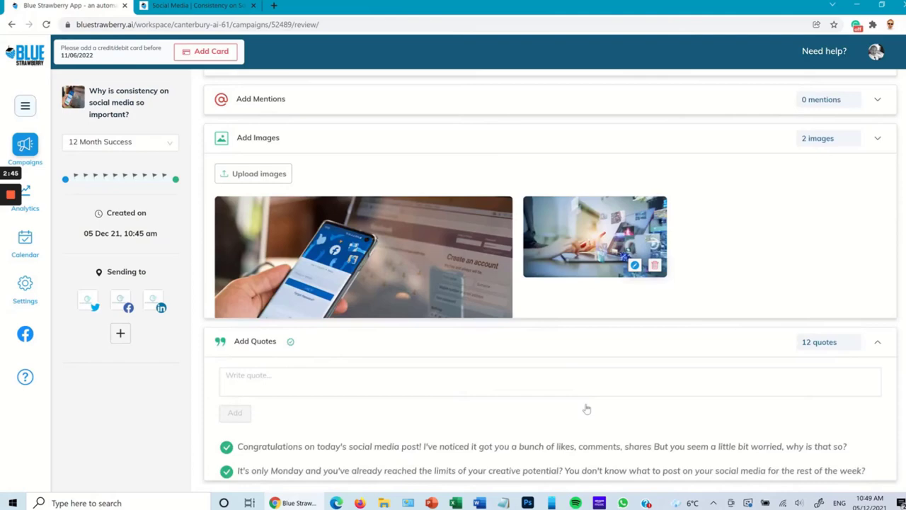
{"action": "scroll", "coordinate": [690, 211], "scroll_direction": "down", "scroll_amount": 1}
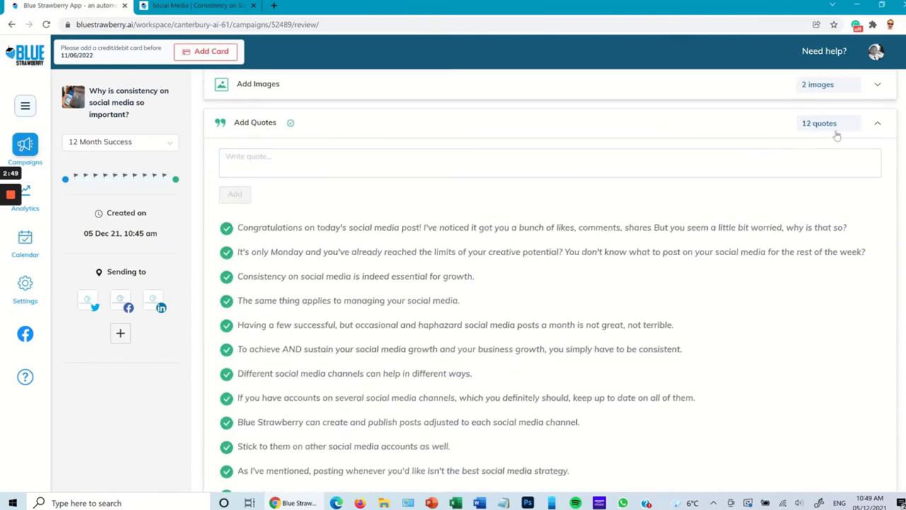
{"action": "scroll", "coordinate": [490, 265], "scroll_direction": "down", "scroll_amount": 3}
{"action": "scroll", "coordinate": [487, 309], "scroll_direction": "up", "scroll_amount": 2}
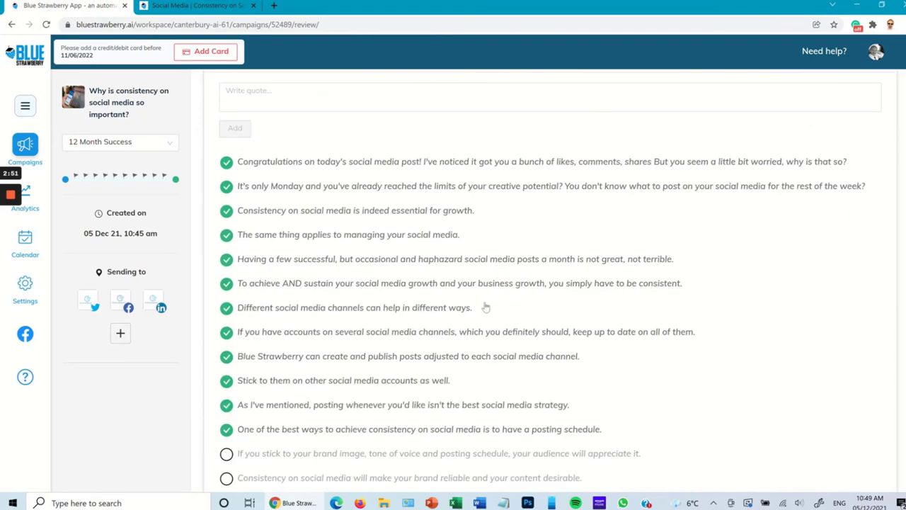
{"action": "scroll", "coordinate": [479, 286], "scroll_direction": "down", "scroll_amount": 2}
{"action": "scroll", "coordinate": [425, 268], "scroll_direction": "up", "scroll_amount": 2}
{"action": "left_click", "coordinate": [340, 163]}
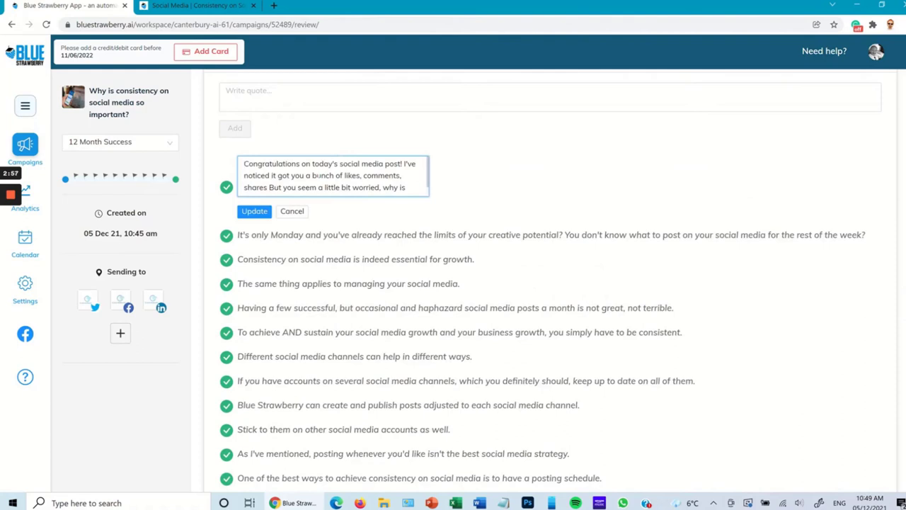
{"action": "left_click", "coordinate": [290, 213]}
Swap the quote "One of the best ways to achieve consistency..." for "If you stick to your brand image, tone of voice and posting schedule..."
{"action": "scroll", "coordinate": [391, 304], "scroll_direction": "down", "scroll_amount": 2}
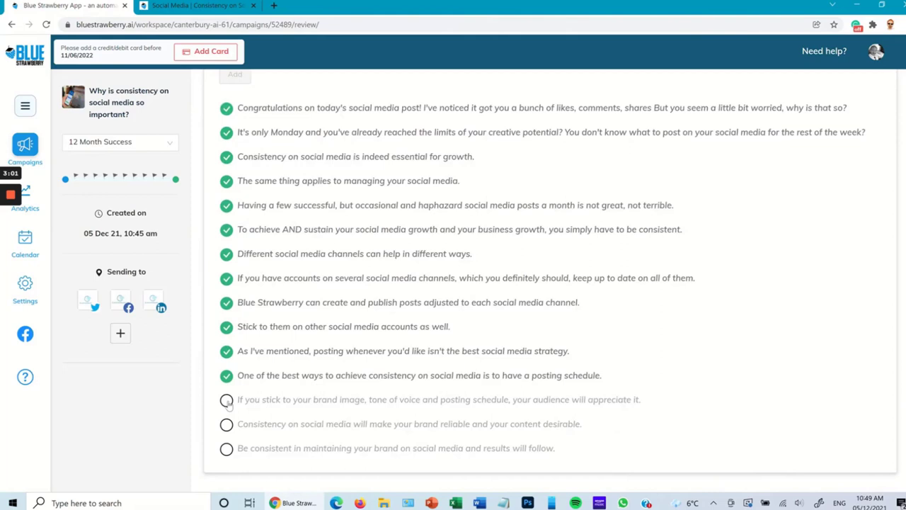
{"action": "left_click", "coordinate": [227, 401]}
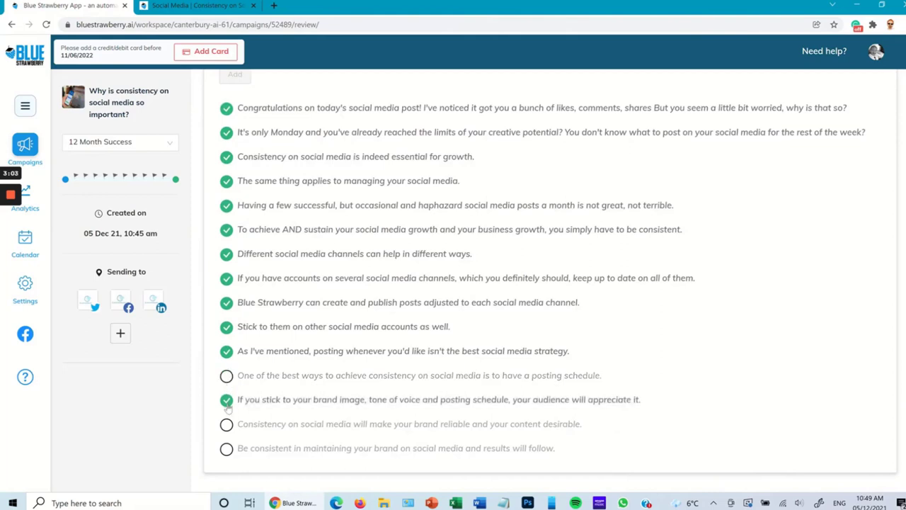
Add a custom quote reading "Bla Bla Bla" to the campaign's quote list
{"action": "scroll", "coordinate": [396, 297], "scroll_direction": "up", "scroll_amount": 3}
{"action": "left_click", "coordinate": [368, 204]}
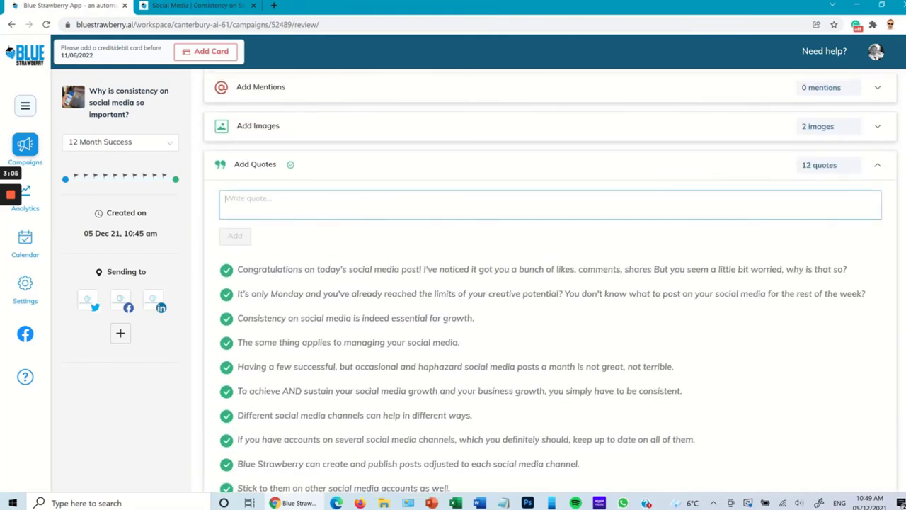
{"action": "type", "text": "Bla Bla Bla"}
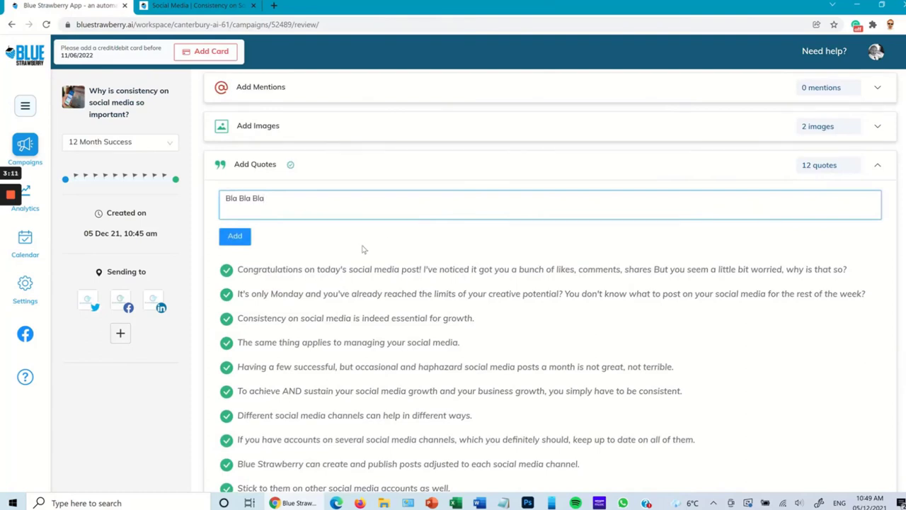
{"action": "left_click", "coordinate": [242, 240]}
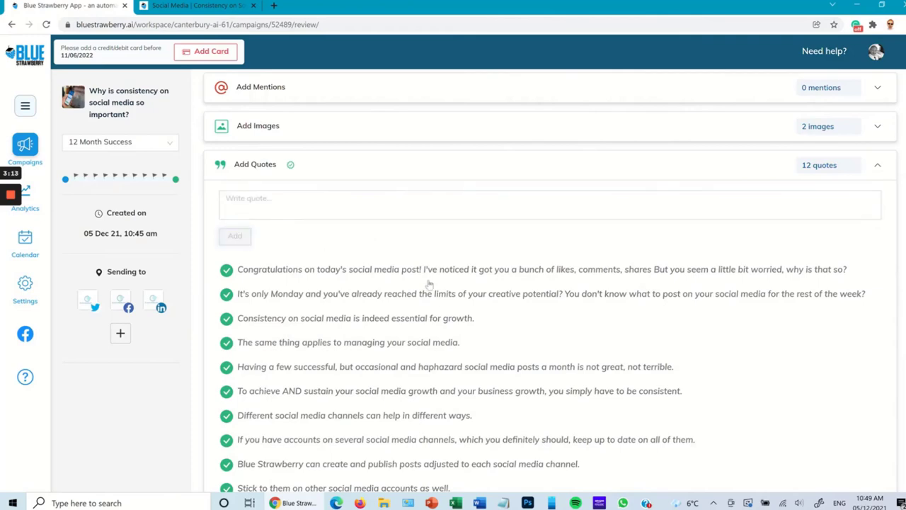
Select the quote "One of the best ways to achieve consistency on social media is to have a posting schedule." again
{"action": "scroll", "coordinate": [439, 296], "scroll_direction": "down", "scroll_amount": 4}
{"action": "scroll", "coordinate": [543, 339], "scroll_direction": "up", "scroll_amount": 3}
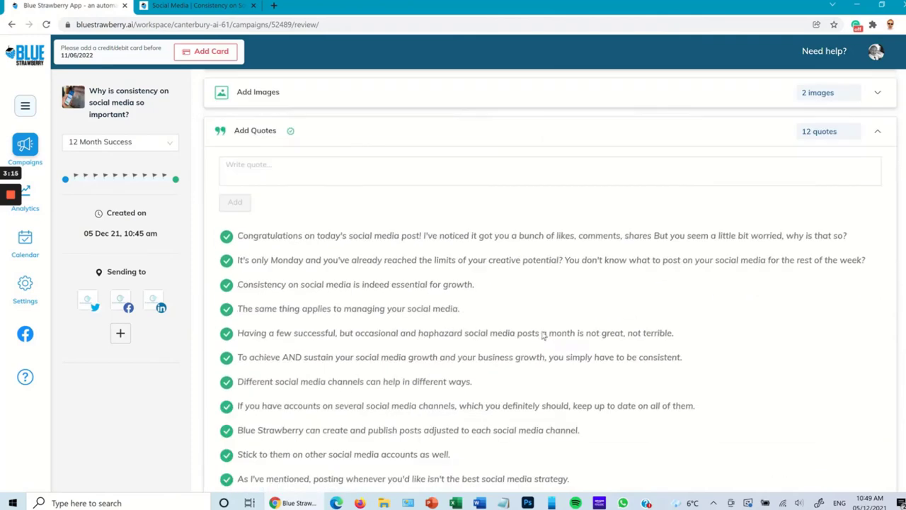
{"action": "scroll", "coordinate": [495, 339], "scroll_direction": "down", "scroll_amount": 3}
{"action": "left_click", "coordinate": [227, 364]}
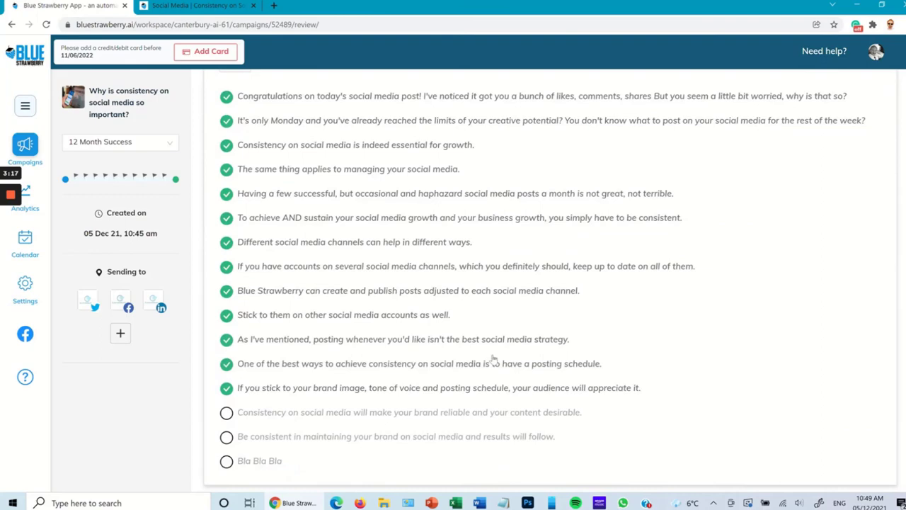
Build the campaign from the selected hashtags, images and quotes
{"action": "scroll", "coordinate": [496, 358], "scroll_direction": "up", "scroll_amount": 3}
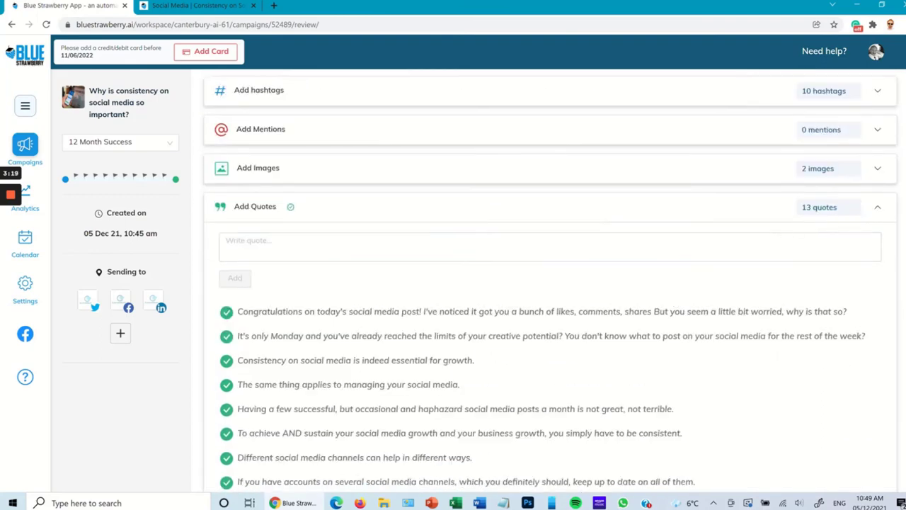
{"action": "left_click", "coordinate": [460, 253]}
{"action": "scroll", "coordinate": [578, 332], "scroll_direction": "down", "scroll_amount": 1}
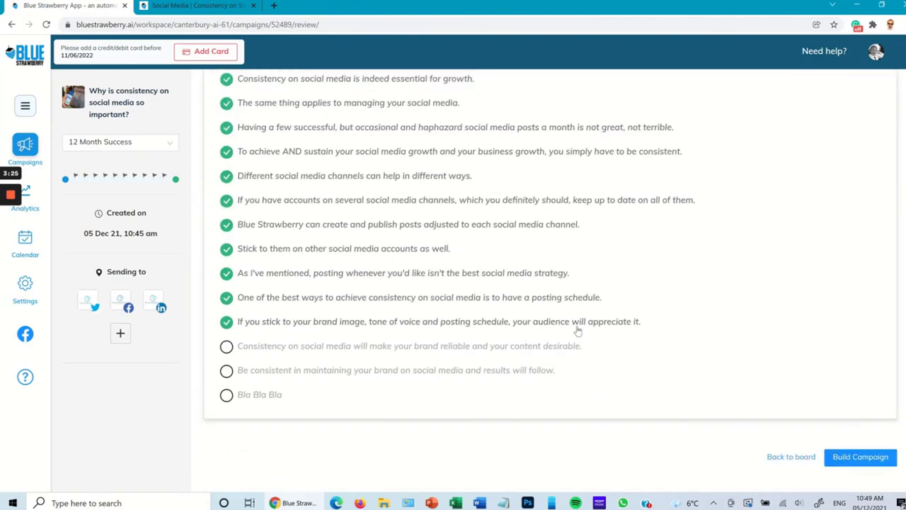
{"action": "left_click", "coordinate": [857, 459]}
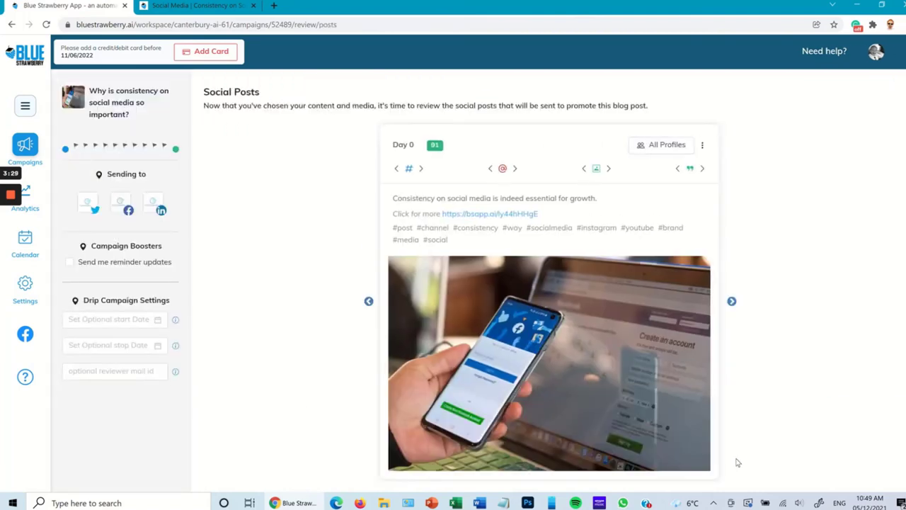
Set the drip campaign's optional start date to 08-12-2021
{"action": "scroll", "coordinate": [270, 344], "scroll_direction": "down", "scroll_amount": 1}
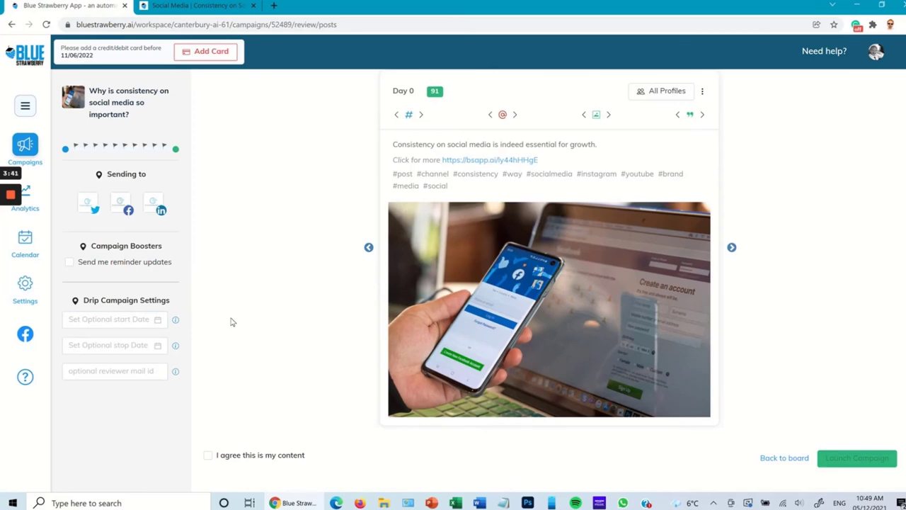
{"action": "left_click", "coordinate": [151, 321]}
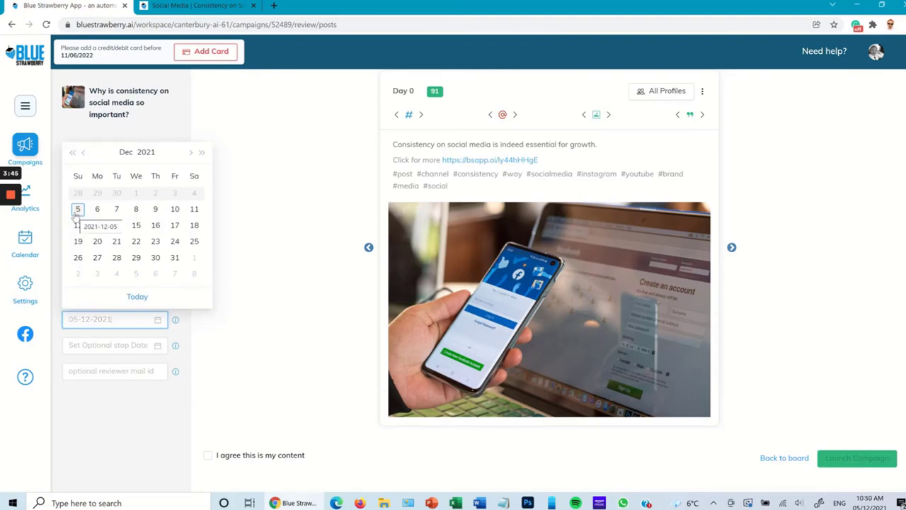
{"action": "left_click", "coordinate": [136, 209]}
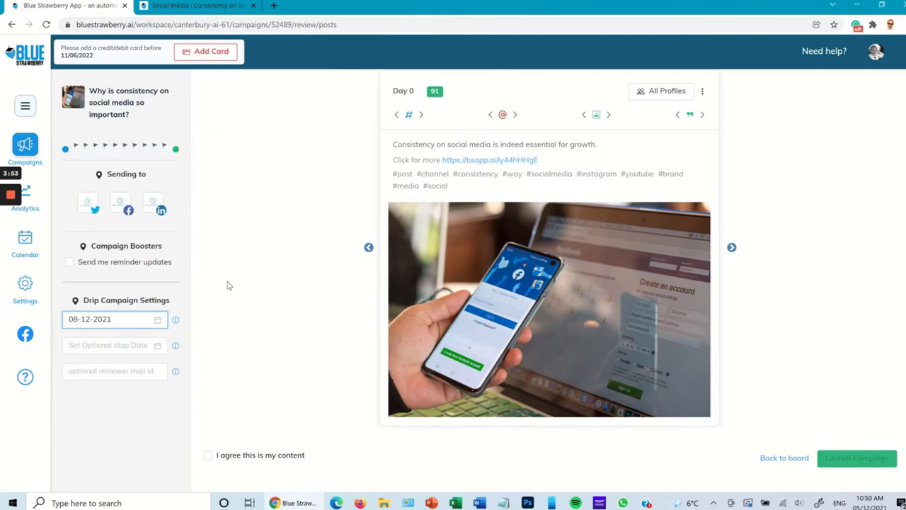
Examine the profile choices of the Day 0 post, and page through the posts to Day 14 and back to Day 3
{"action": "scroll", "coordinate": [228, 285], "scroll_direction": "up", "scroll_amount": 1}
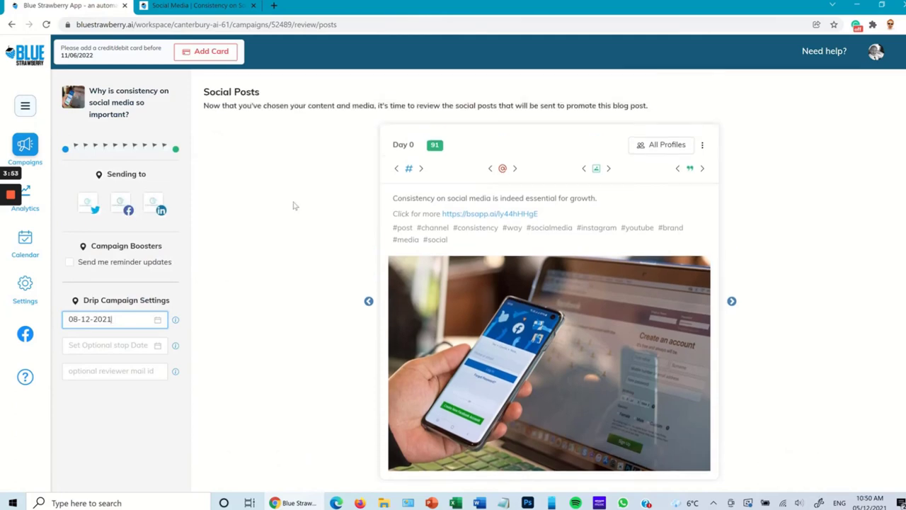
{"action": "left_click", "coordinate": [662, 146]}
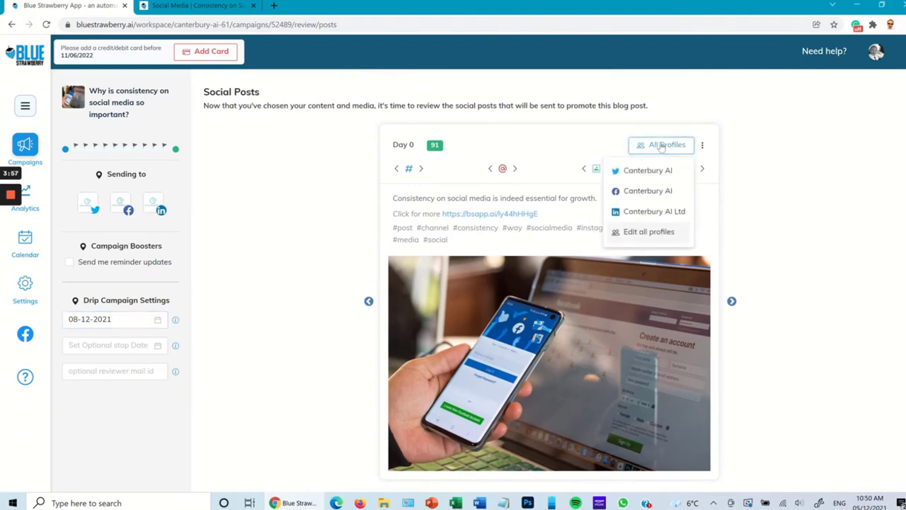
{"action": "left_click", "coordinate": [662, 146]}
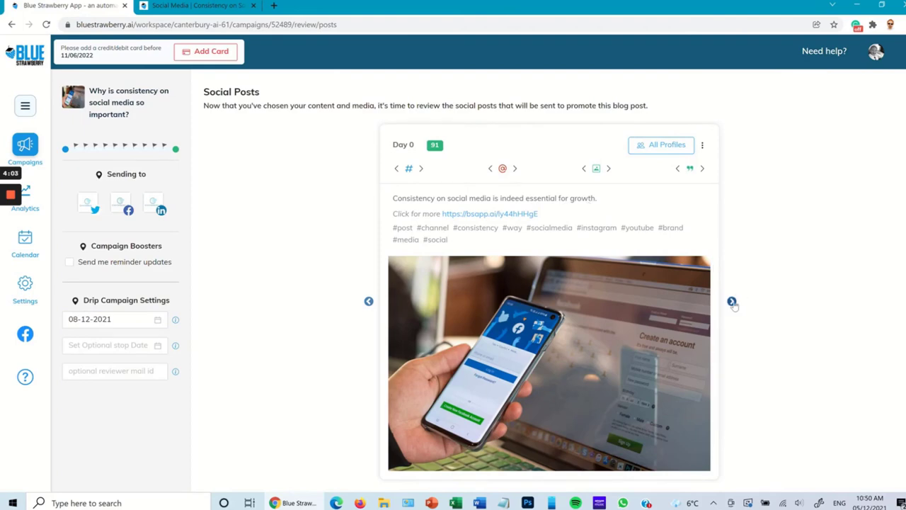
{"action": "left_click", "coordinate": [733, 301]}
{"action": "left_click", "coordinate": [732, 300]}
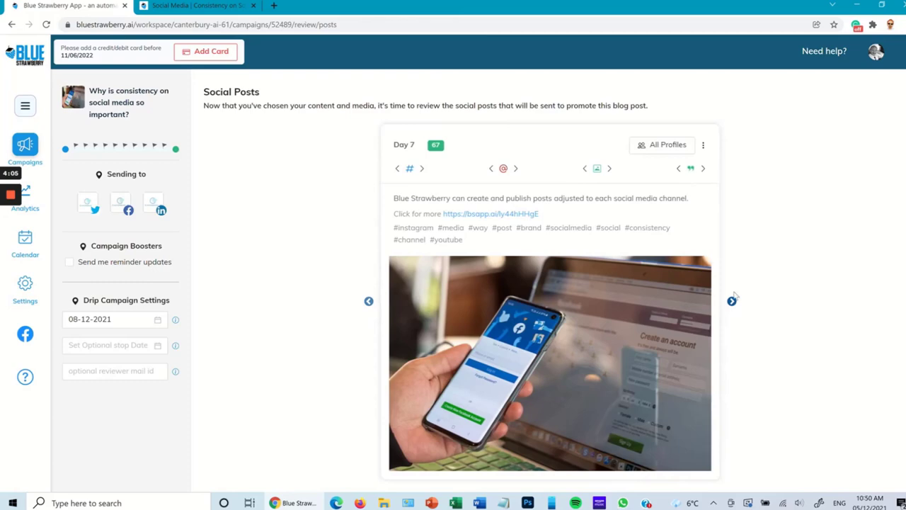
{"action": "left_click", "coordinate": [732, 300]}
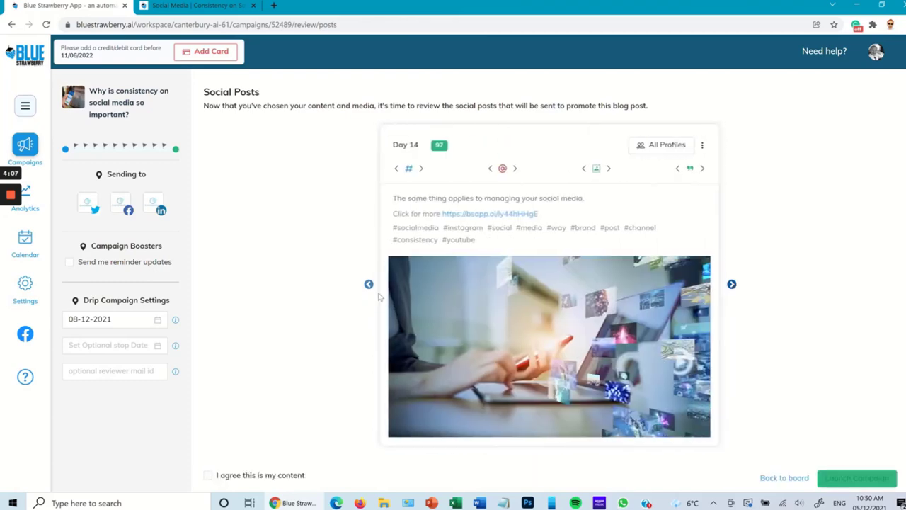
{"action": "left_click", "coordinate": [368, 289]}
{"action": "left_click", "coordinate": [368, 305]}
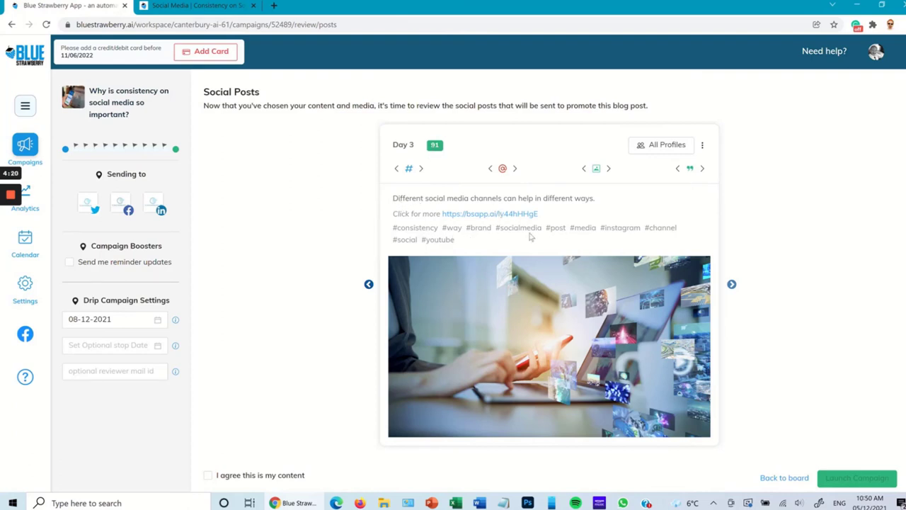
Cycle the Day 3 post's quote to "Having a few successful, but occasional and haphazard social media posts a month is not great, not terrible."
{"action": "left_click", "coordinate": [703, 169]}
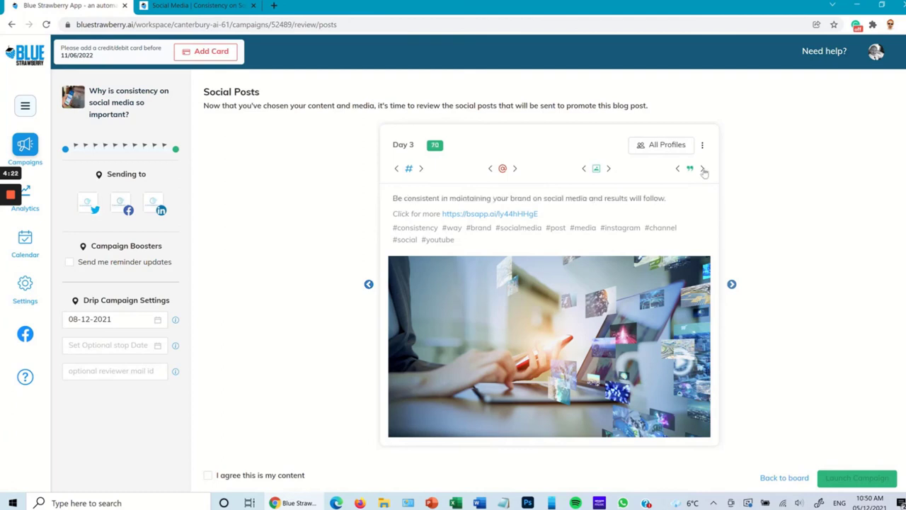
{"action": "left_click", "coordinate": [703, 169]}
{"action": "left_click", "coordinate": [703, 169]}
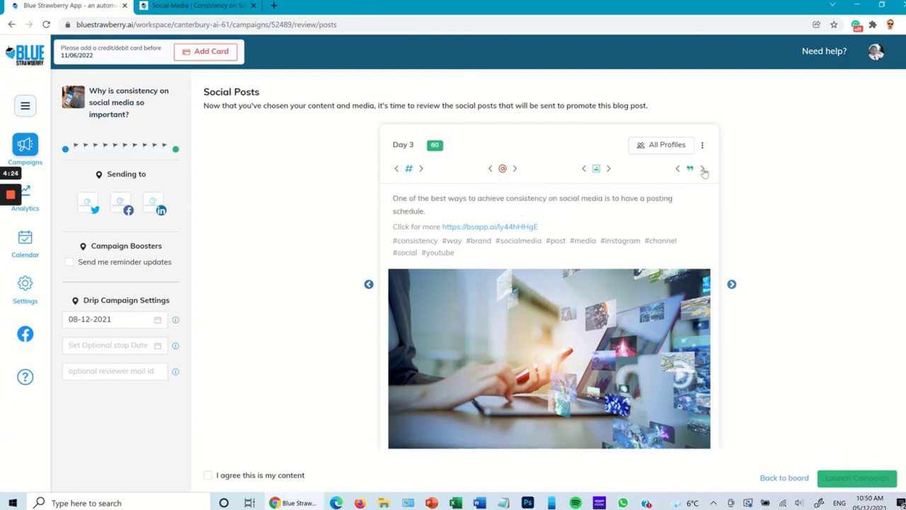
{"action": "left_click", "coordinate": [702, 169]}
{"action": "left_click", "coordinate": [702, 169]}
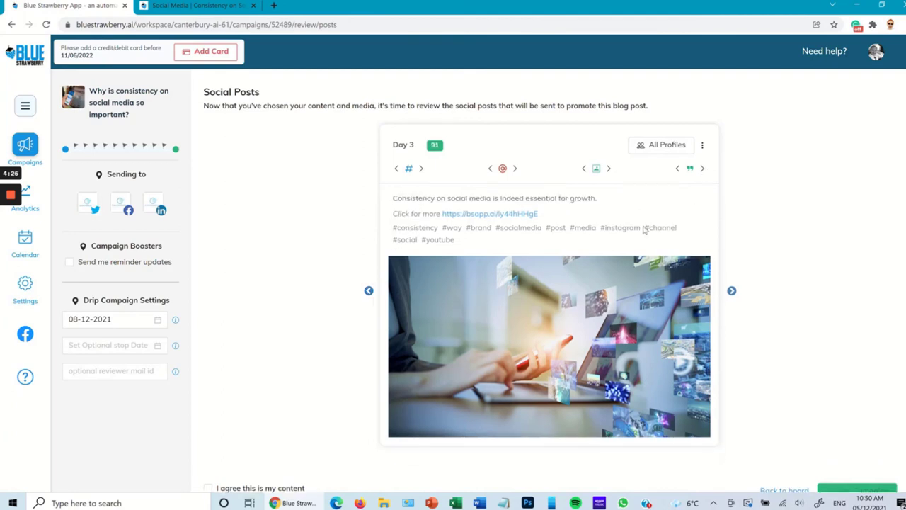
{"action": "left_click", "coordinate": [703, 169]}
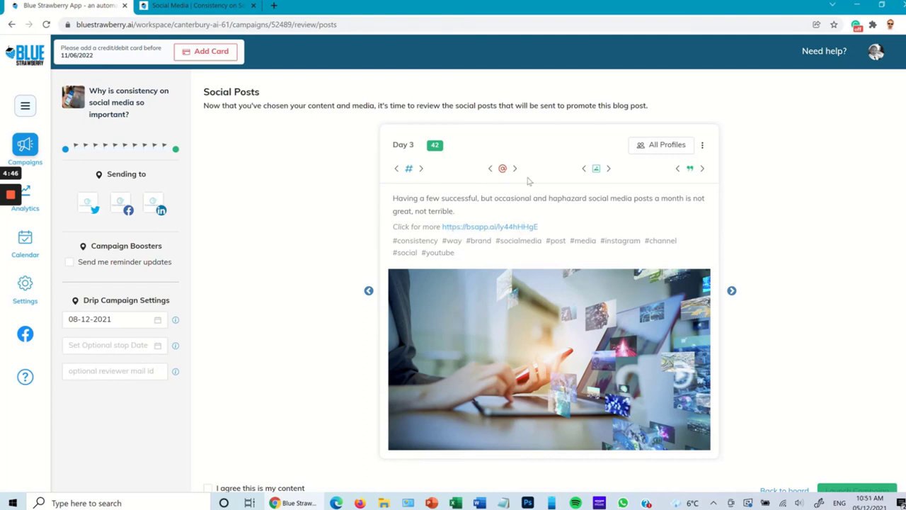
Reshuffle the Day 3 post's hashtags twice and switch its image to the hand holding a phone before a laptop
{"action": "left_click", "coordinate": [420, 169]}
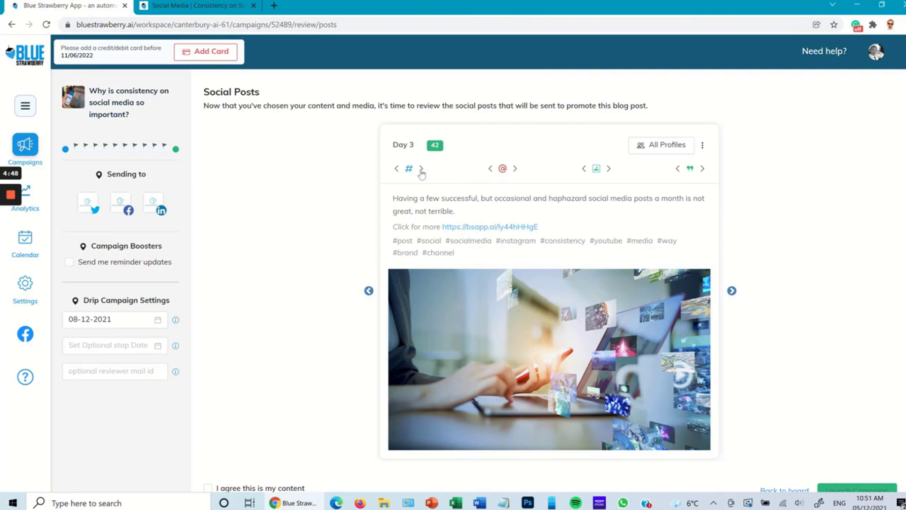
{"action": "left_click", "coordinate": [421, 170]}
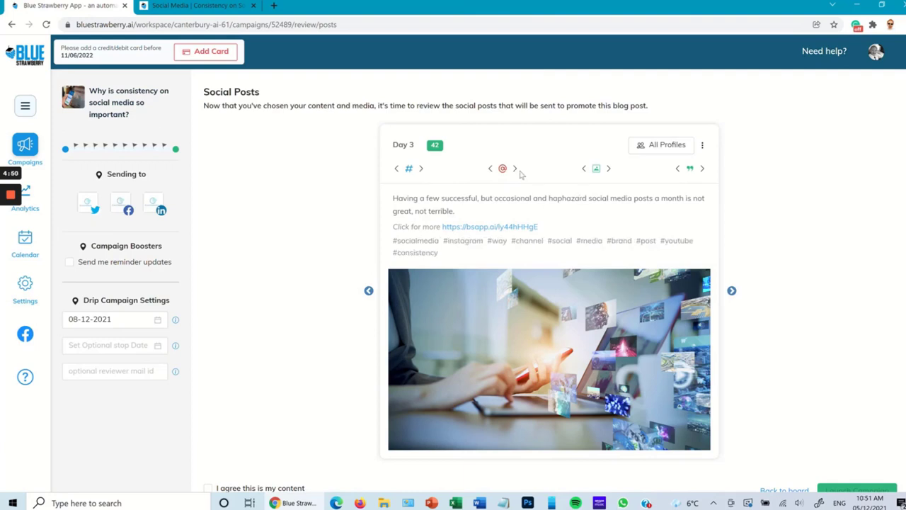
{"action": "left_click", "coordinate": [609, 170]}
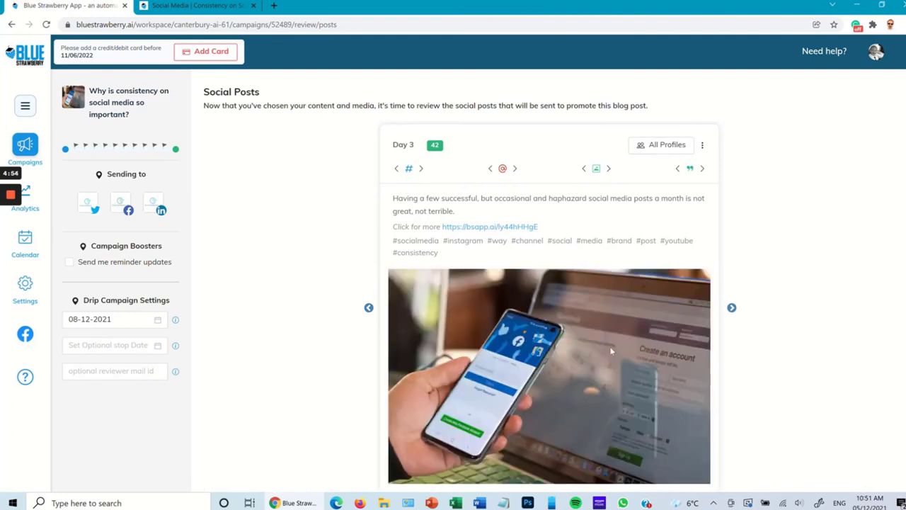
Page ahead to the Day 14 post, agree that the content is your own and launch the campaign
{"action": "scroll", "coordinate": [637, 255], "scroll_direction": "down", "scroll_amount": 1}
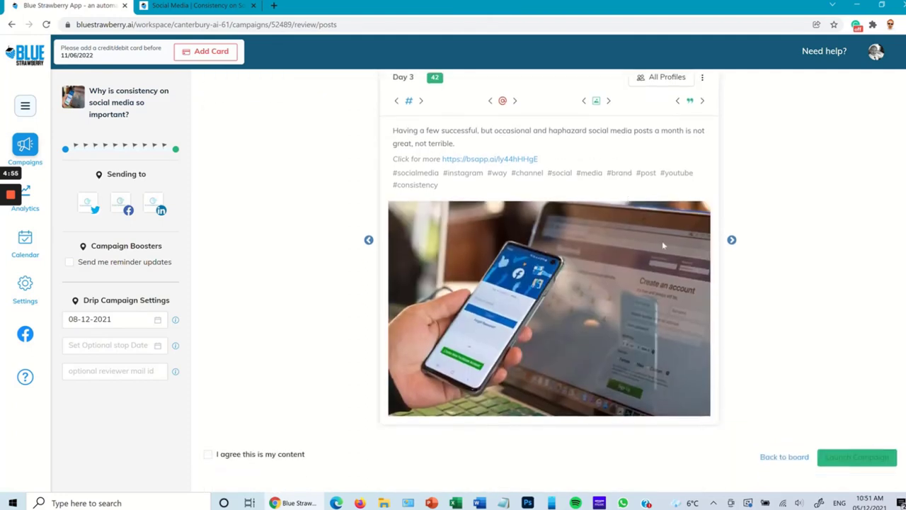
{"action": "left_click", "coordinate": [732, 240]}
{"action": "left_click", "coordinate": [732, 253]}
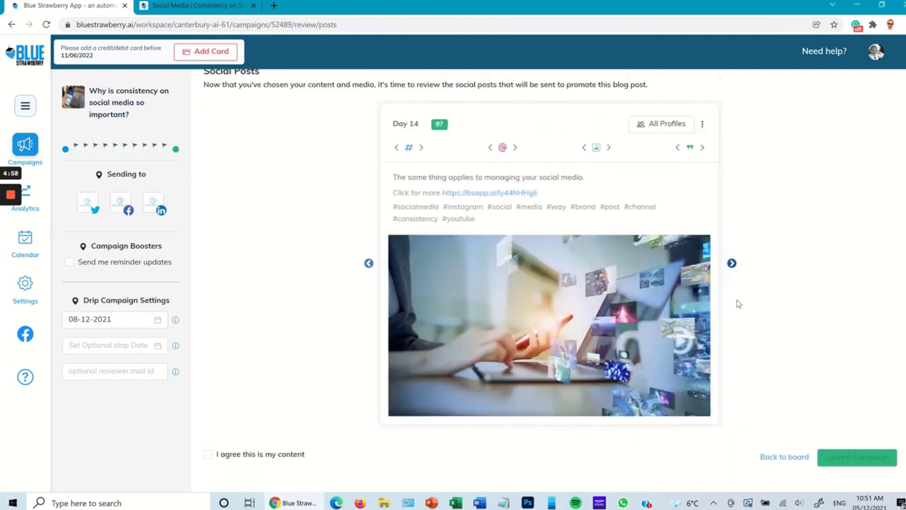
{"action": "scroll", "coordinate": [348, 301], "scroll_direction": "down", "scroll_amount": 1}
{"action": "left_click", "coordinate": [208, 454]}
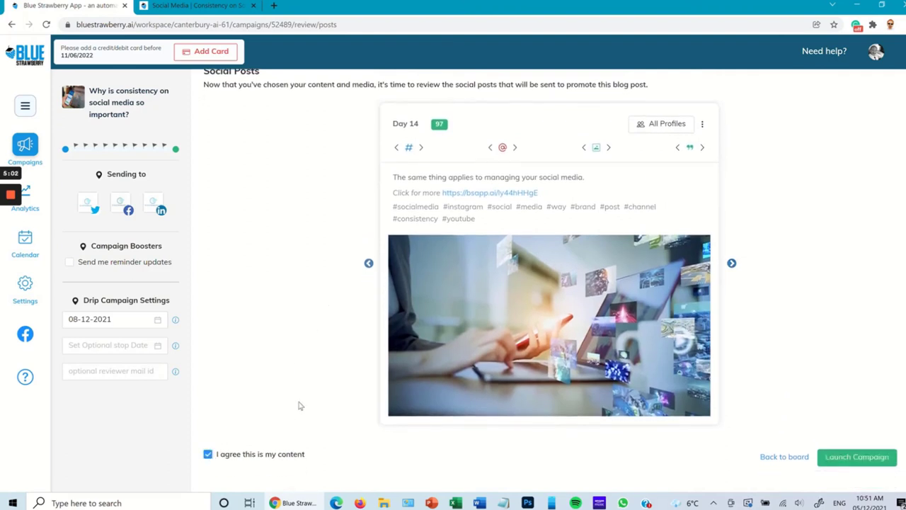
{"action": "left_click", "coordinate": [857, 459]}
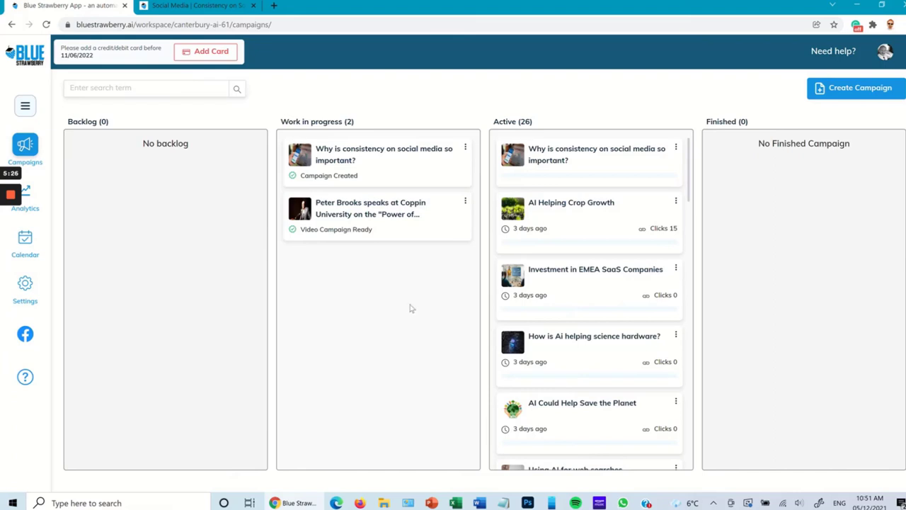
Review the scheduled content of the active "Why is consistency on social media so important?" campaign, and return to the campaigns board
{"action": "left_click", "coordinate": [676, 150]}
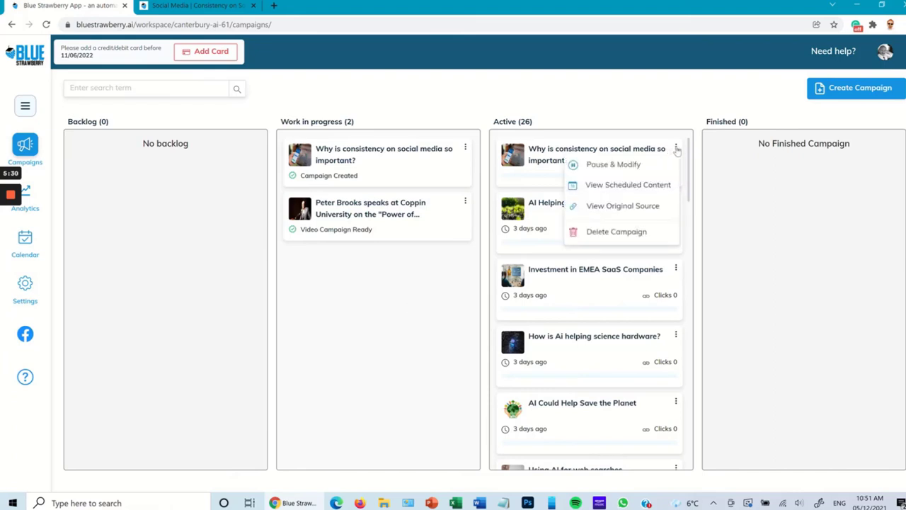
{"action": "left_click", "coordinate": [657, 187]}
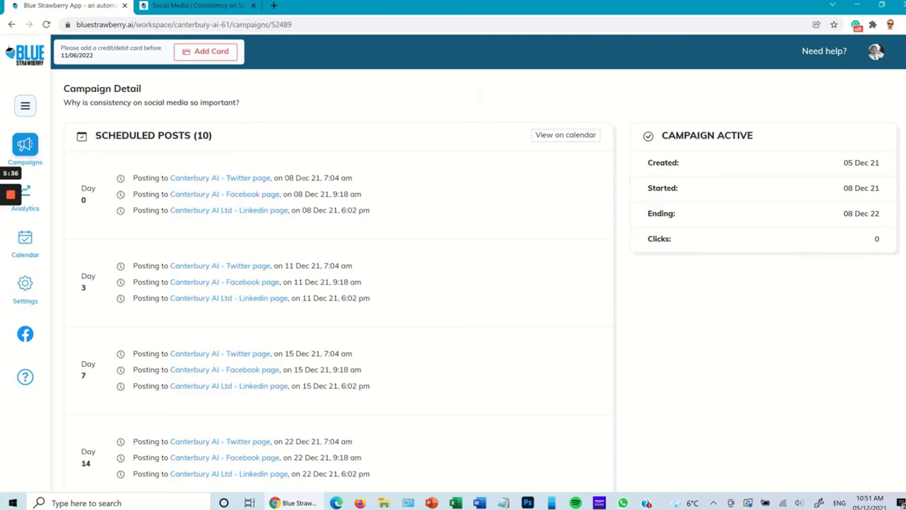
{"action": "scroll", "coordinate": [348, 188], "scroll_direction": "down", "scroll_amount": 3}
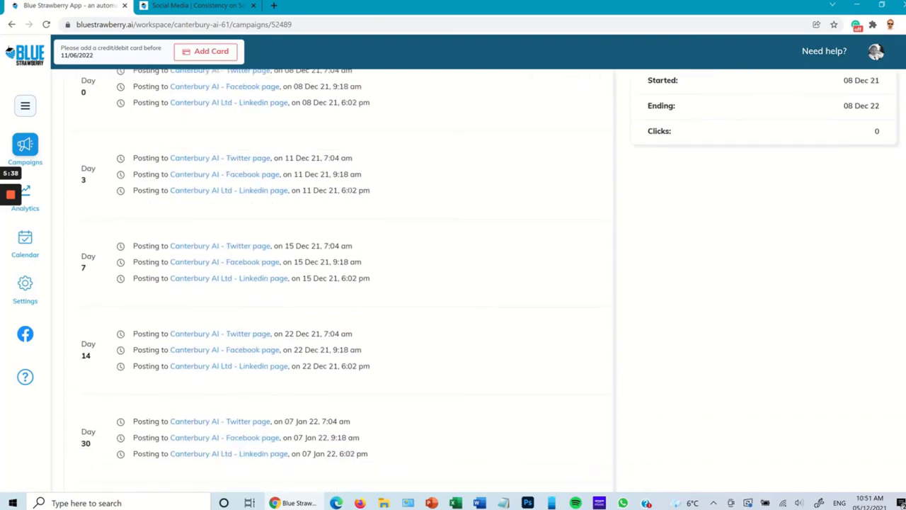
{"action": "scroll", "coordinate": [333, 233], "scroll_direction": "down", "scroll_amount": 7}
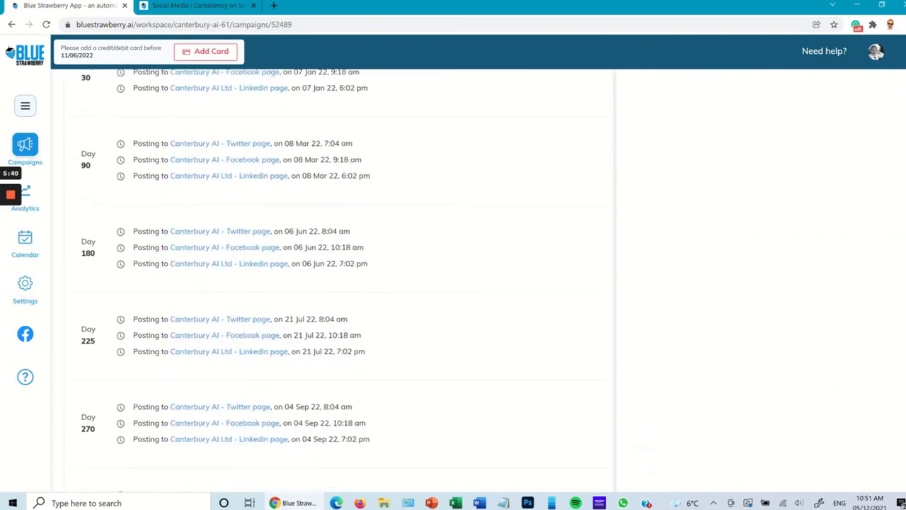
{"action": "scroll", "coordinate": [348, 334], "scroll_direction": "up", "scroll_amount": 15}
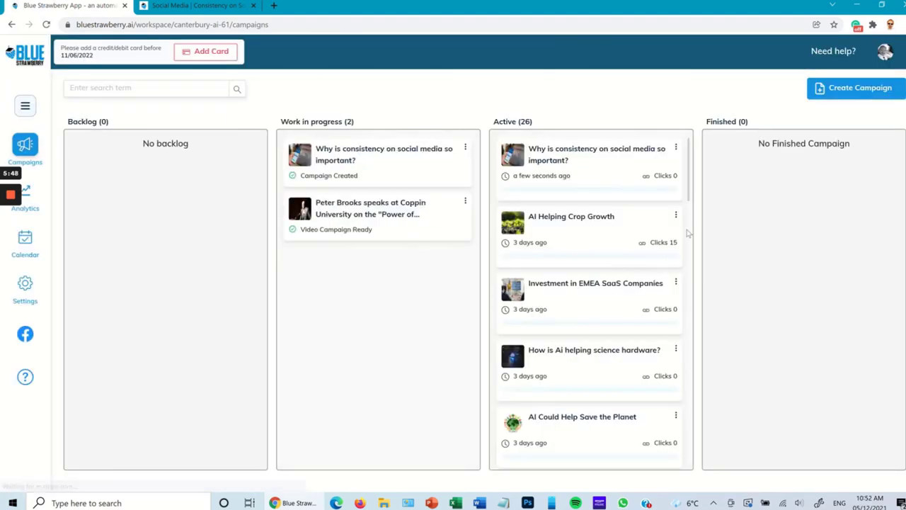
View the available options for the active "AI Helping Crop Growth" campaign, and look down the active campaigns list
{"action": "left_click", "coordinate": [675, 215]}
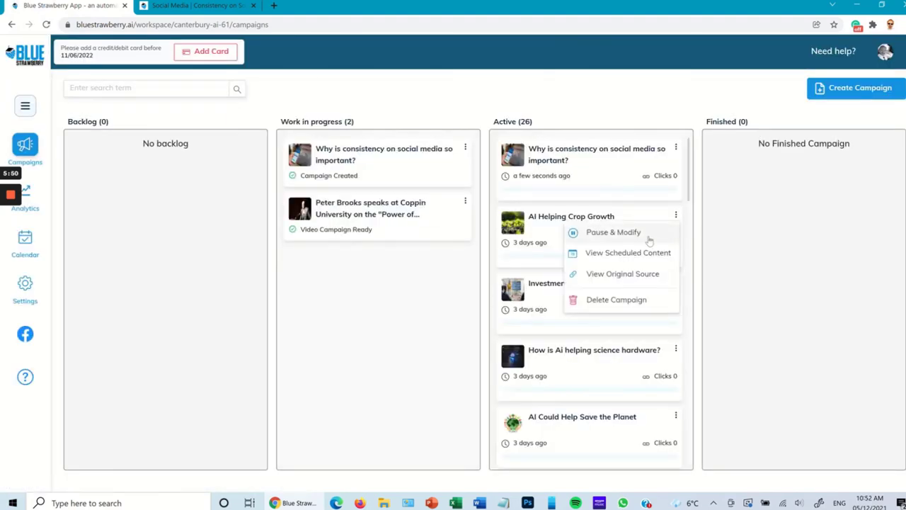
{"action": "scroll", "coordinate": [562, 333], "scroll_direction": "down", "scroll_amount": 8}
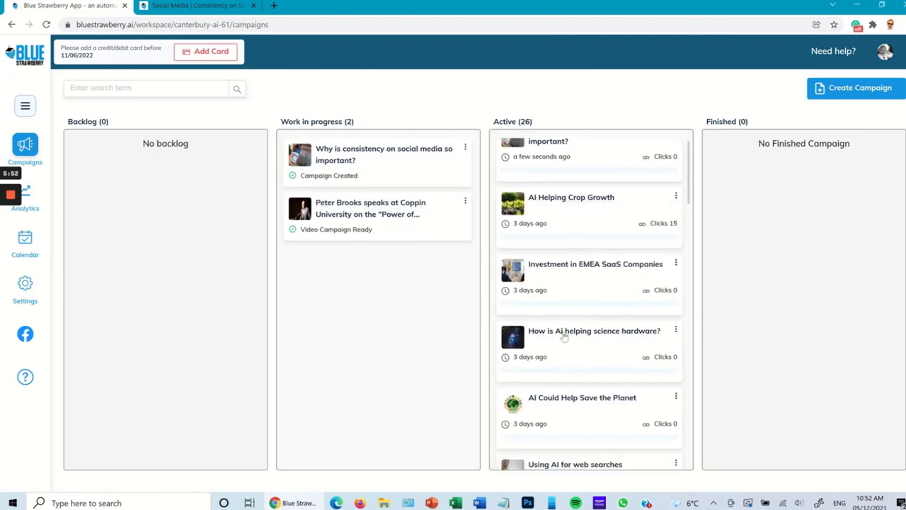
Open the scheduled content of the active campaign on using AI to enhance big data analysis
{"action": "scroll", "coordinate": [564, 335], "scroll_direction": "down", "scroll_amount": 8}
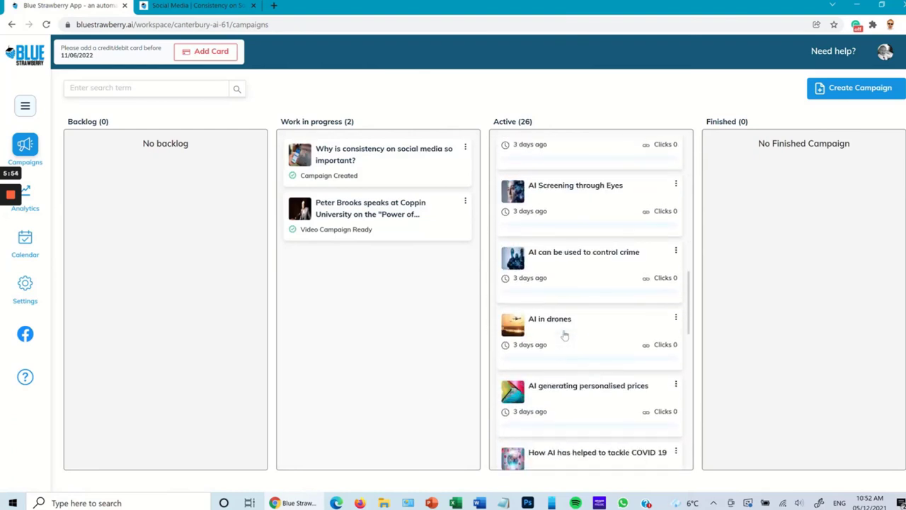
{"action": "scroll", "coordinate": [573, 326], "scroll_direction": "up", "scroll_amount": 2}
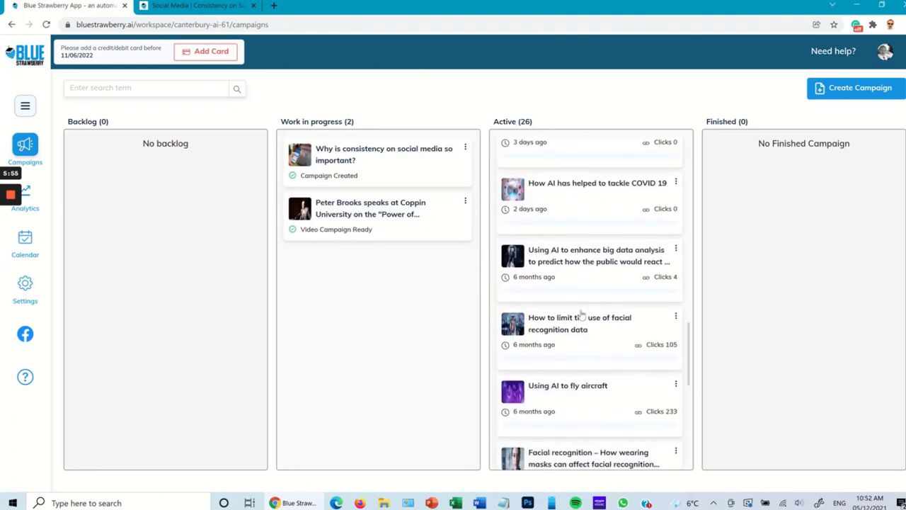
{"action": "left_click", "coordinate": [676, 248]}
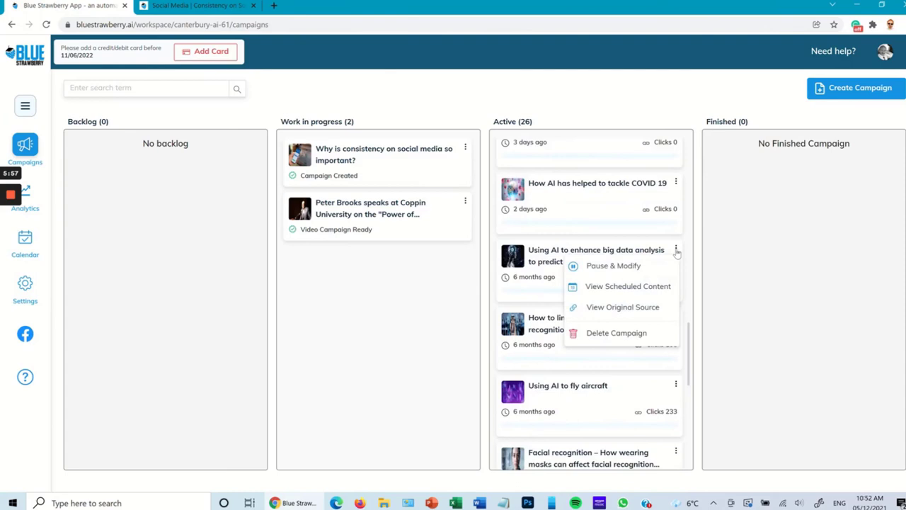
{"action": "left_click", "coordinate": [632, 288]}
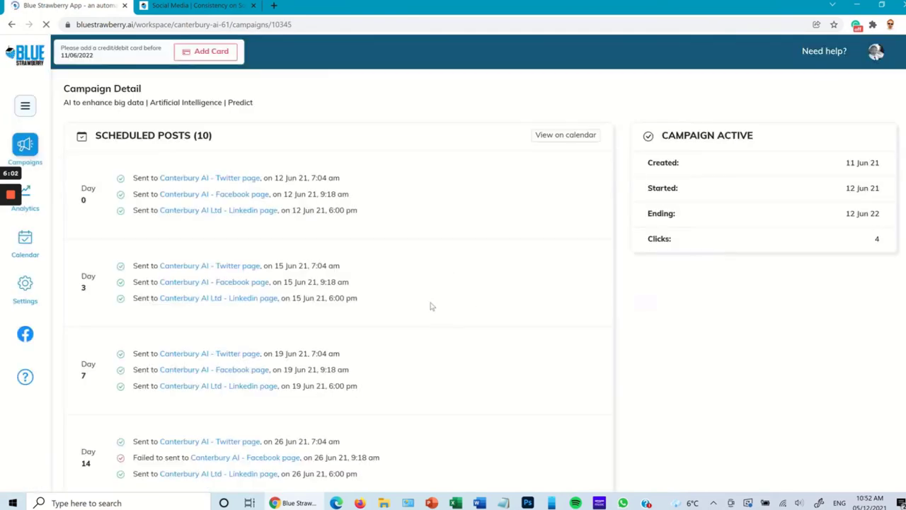
Review the campaign's posts by day, check the status details of the Day 14 Facebook post, and return to the campaigns board
{"action": "scroll", "coordinate": [431, 305], "scroll_direction": "down", "scroll_amount": 2}
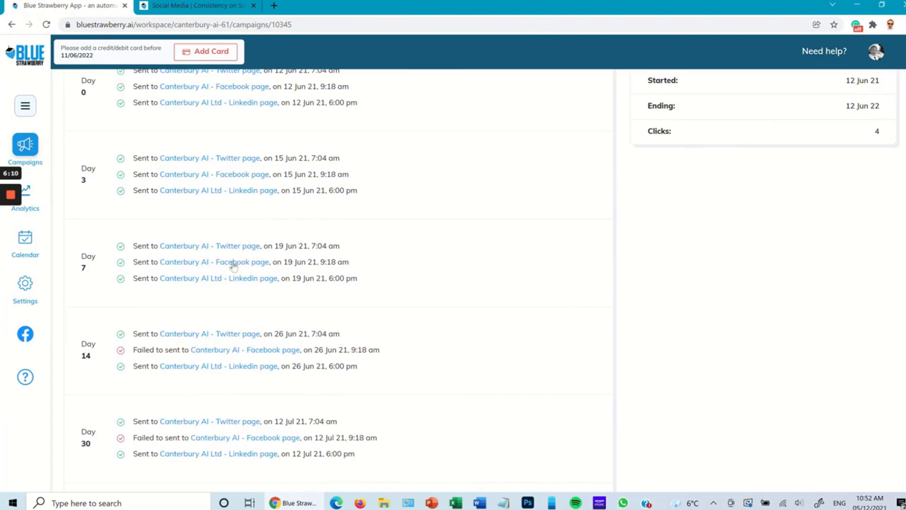
{"action": "scroll", "coordinate": [296, 177], "scroll_direction": "up", "scroll_amount": 1}
{"action": "scroll", "coordinate": [212, 340], "scroll_direction": "down", "scroll_amount": 1}
{"action": "mouse_move", "coordinate": [122, 351]}
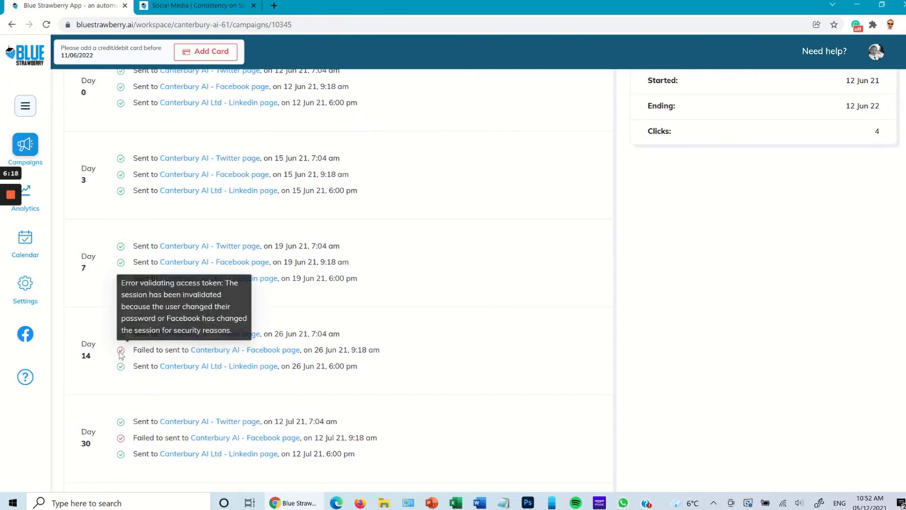
{"action": "scroll", "coordinate": [436, 252], "scroll_direction": "up", "scroll_amount": 2}
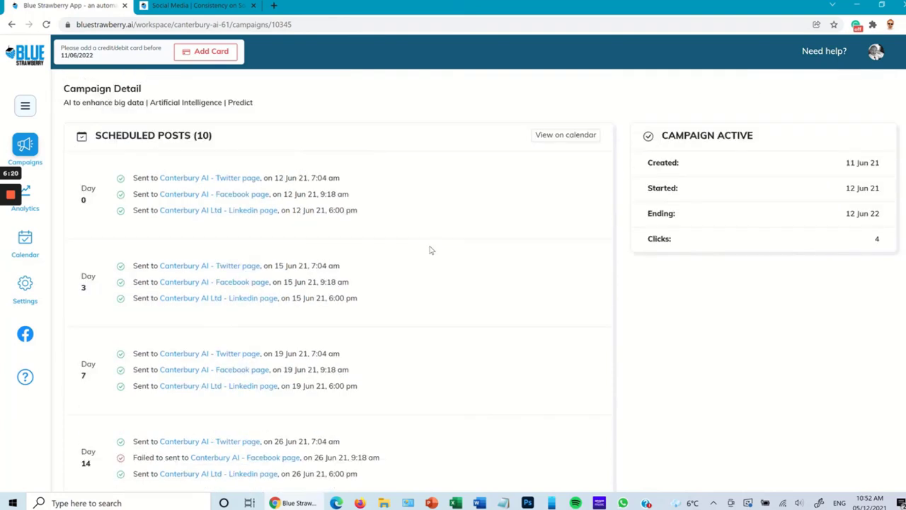
{"action": "left_click", "coordinate": [24, 147]}
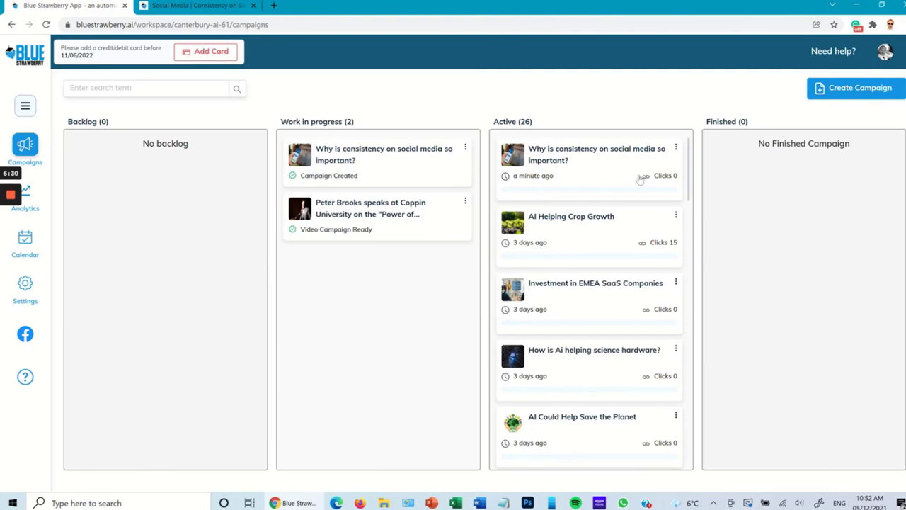
Pause the active "Why is consistency on social media so important?" campaign for modification and confirm the pause
{"action": "left_click", "coordinate": [677, 148]}
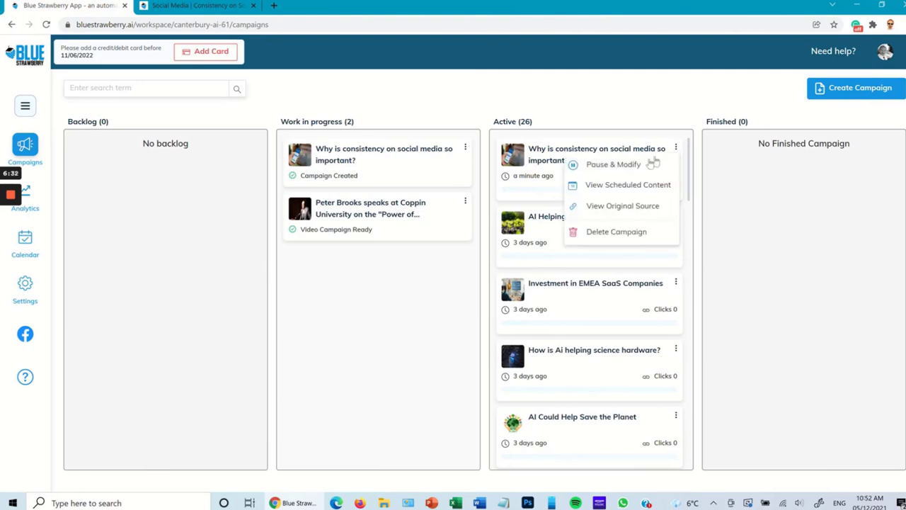
{"action": "left_click", "coordinate": [613, 164]}
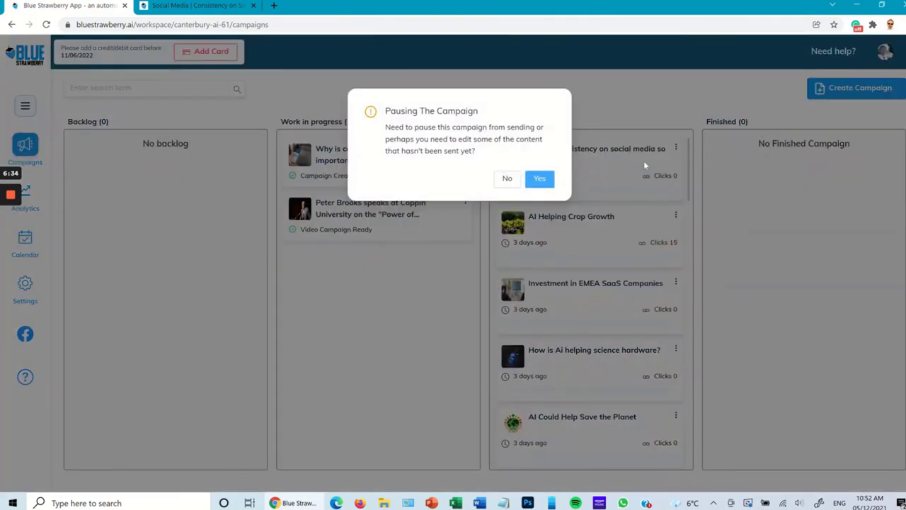
{"action": "left_click", "coordinate": [541, 182]}
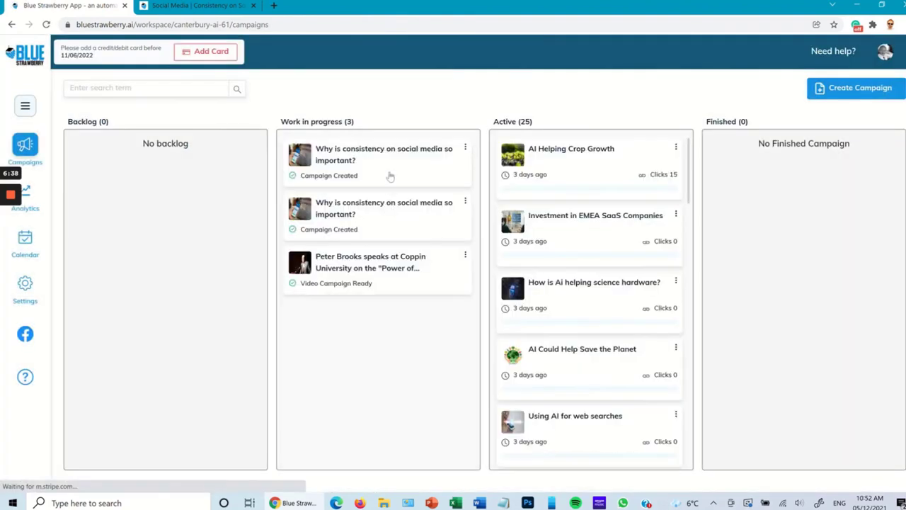
Delete the first "Why is consistency on social media so important?" campaign from the work in progress and confirm the deletion
{"action": "left_click", "coordinate": [466, 149]}
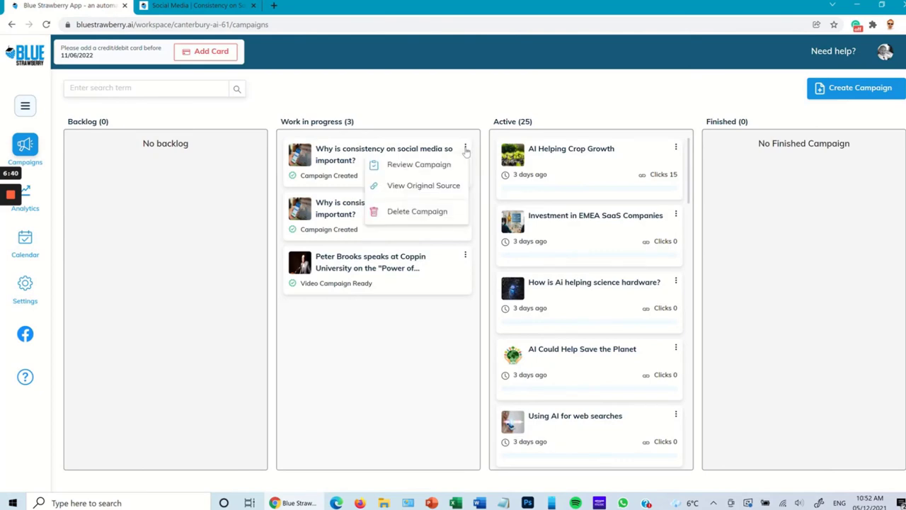
{"action": "left_click", "coordinate": [434, 213]}
{"action": "left_click", "coordinate": [538, 179]}
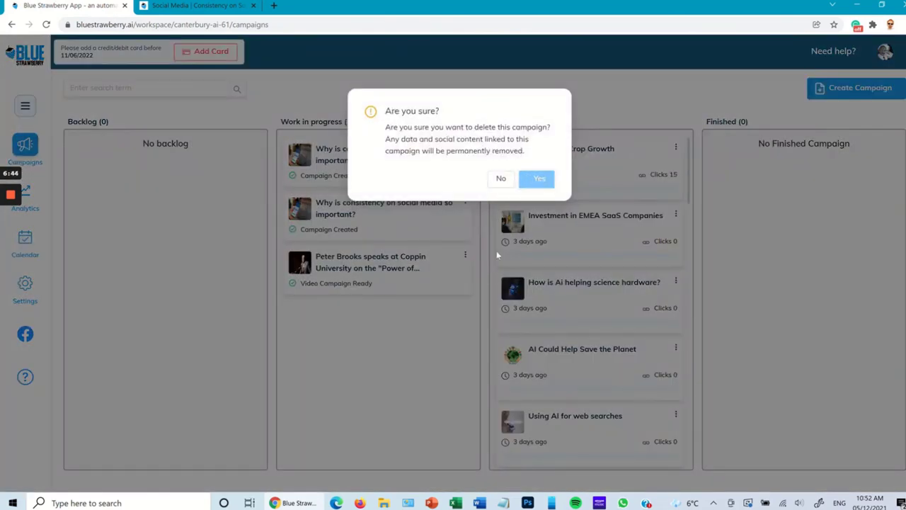